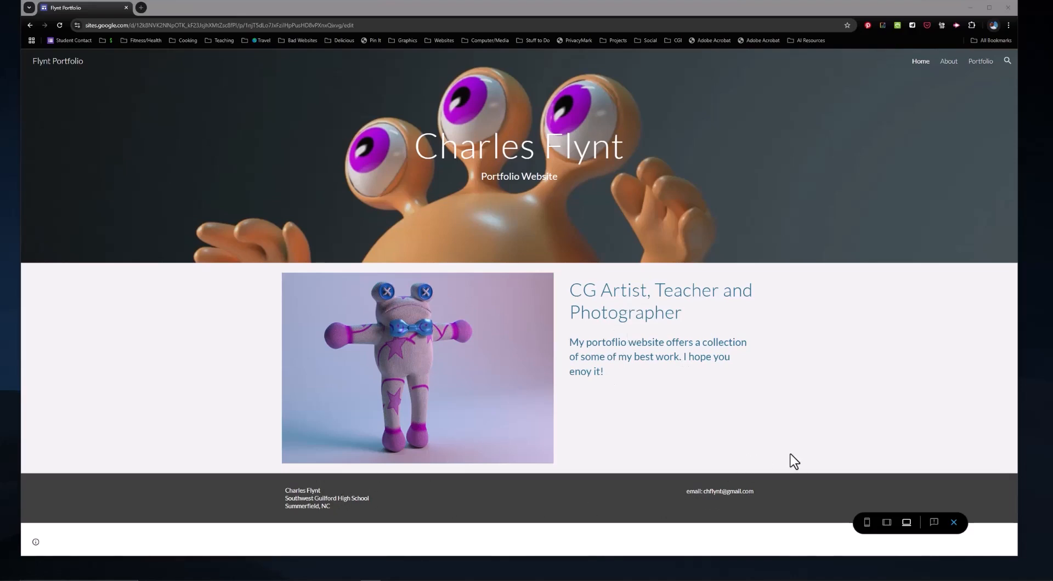
# Step: Preview the About Me page, then open the Cars gallery from Portfolio and scroll through it
pyautogui.click(949, 62)
pyautogui.click(949, 62)
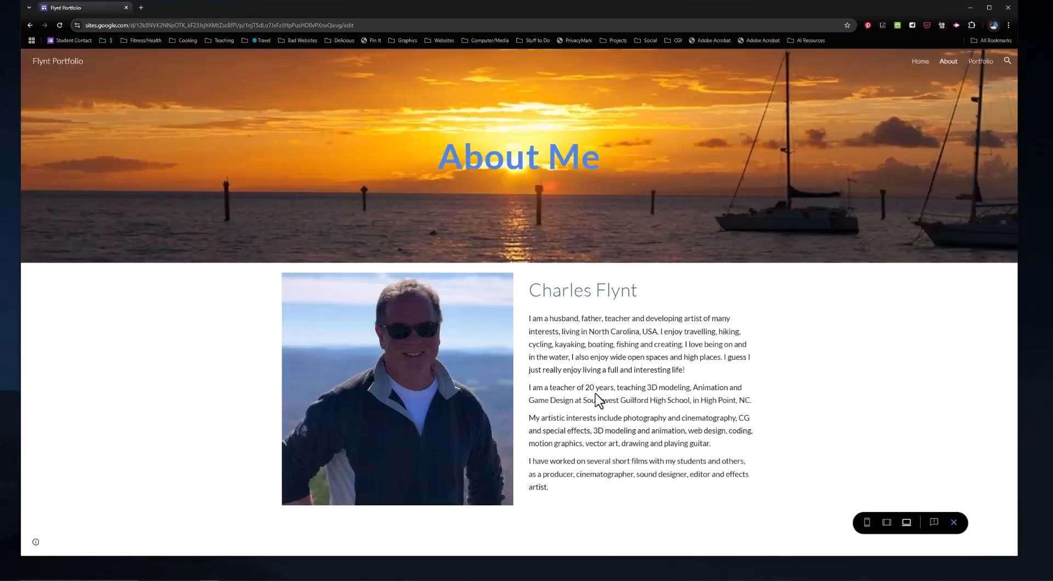
pyautogui.click(982, 63)
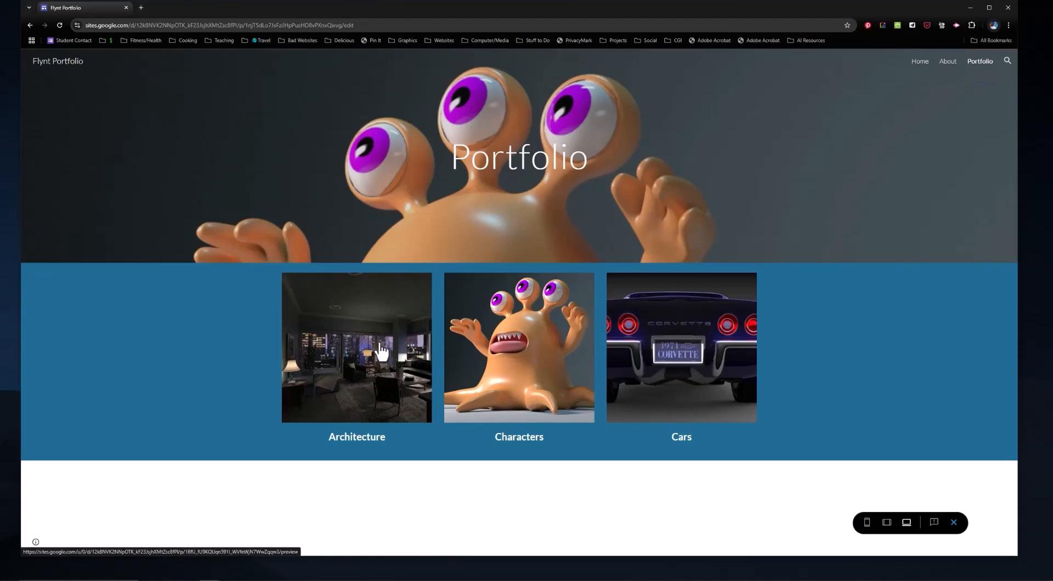
pyautogui.click(684, 344)
pyautogui.scroll(-7, 821, 353)
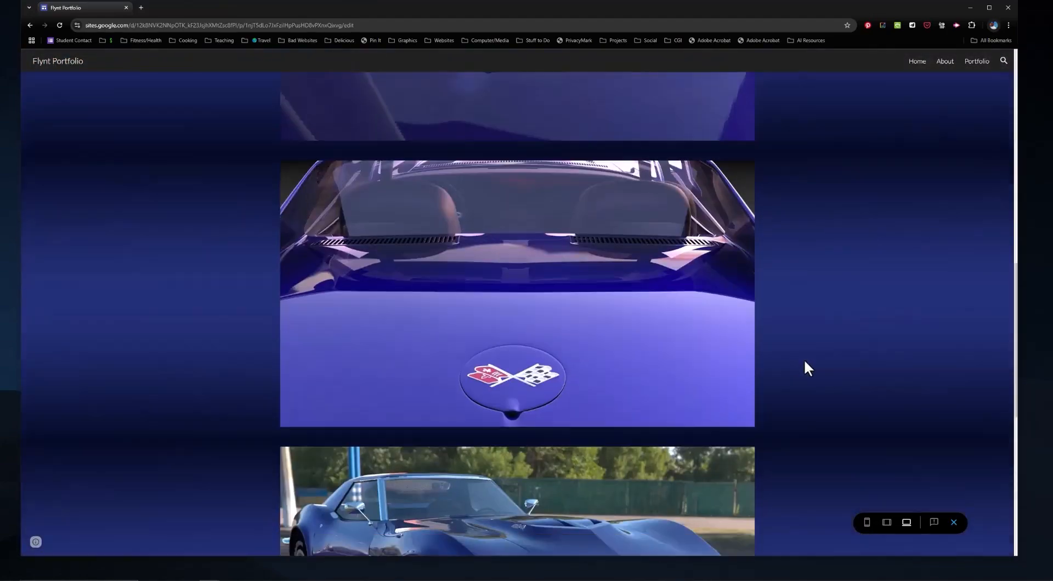
pyautogui.scroll(-8, 803, 379)
pyautogui.scroll(7, 797, 393)
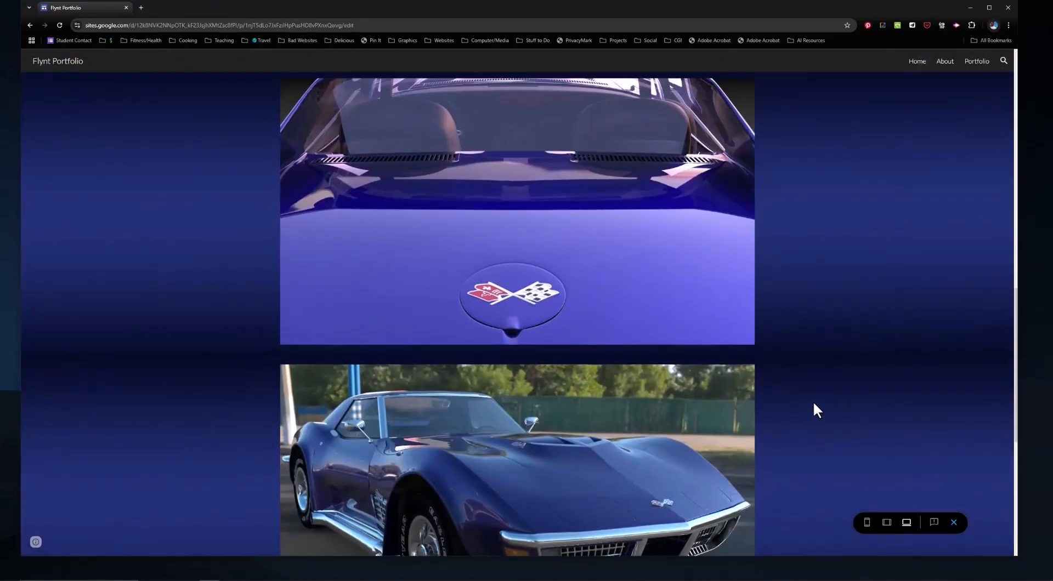
pyautogui.scroll(10, 814, 405)
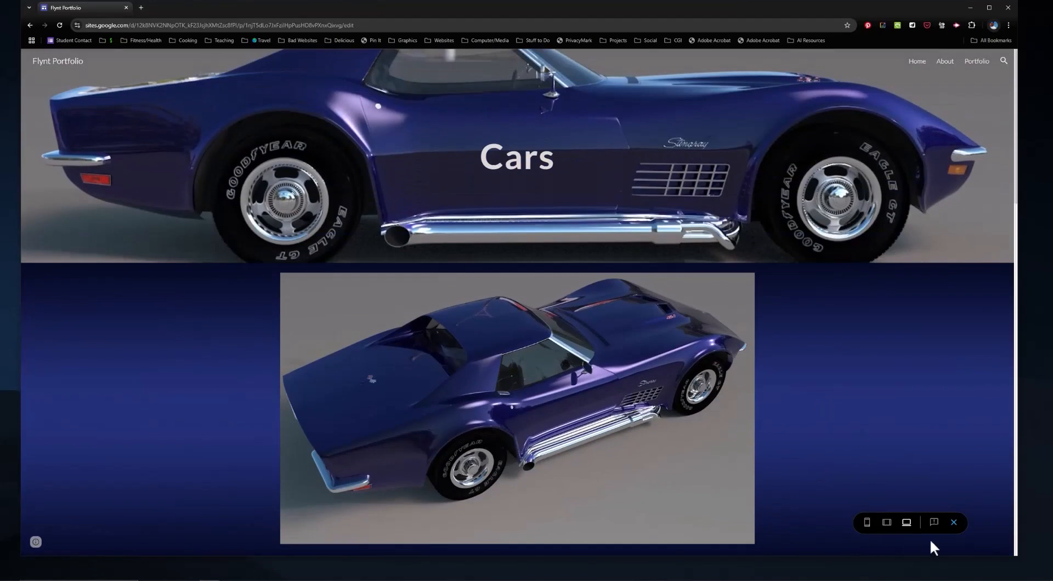
# Step: Open the Characters gallery from the Portfolio page and scroll through its renders
pyautogui.click(976, 64)
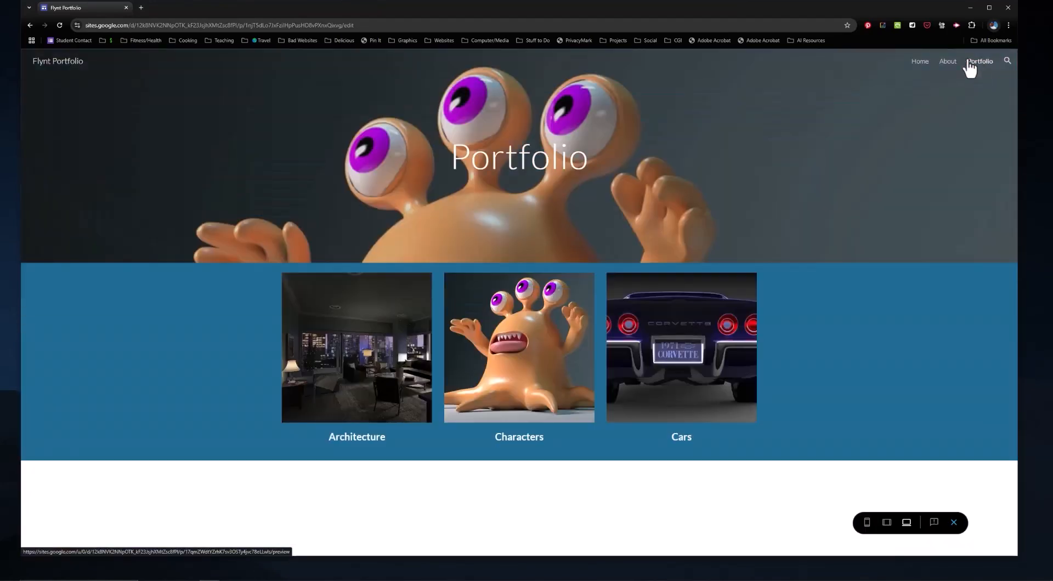
pyautogui.click(537, 351)
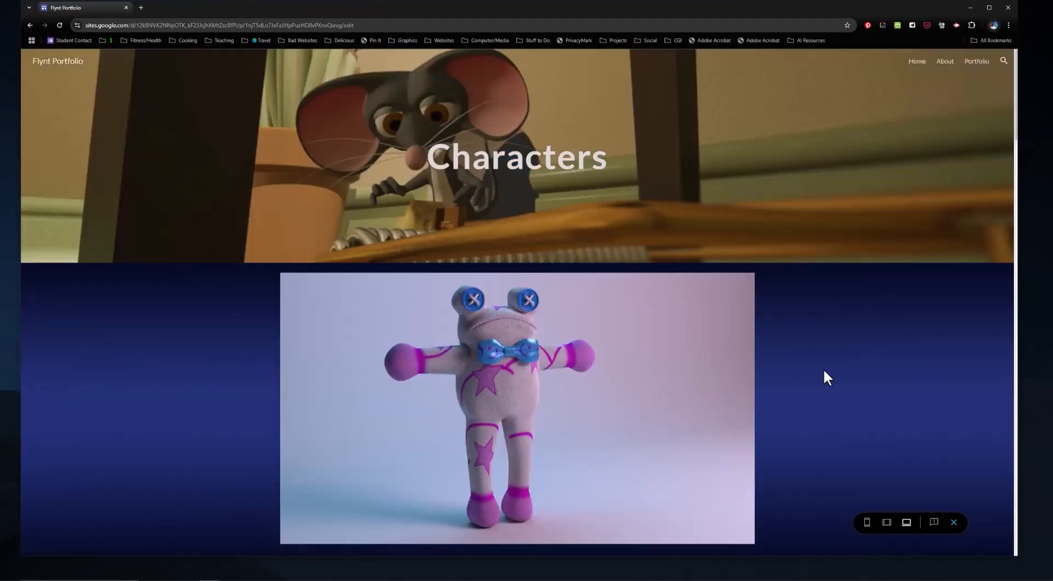
pyautogui.scroll(-7, 824, 368)
pyautogui.scroll(-15, 821, 367)
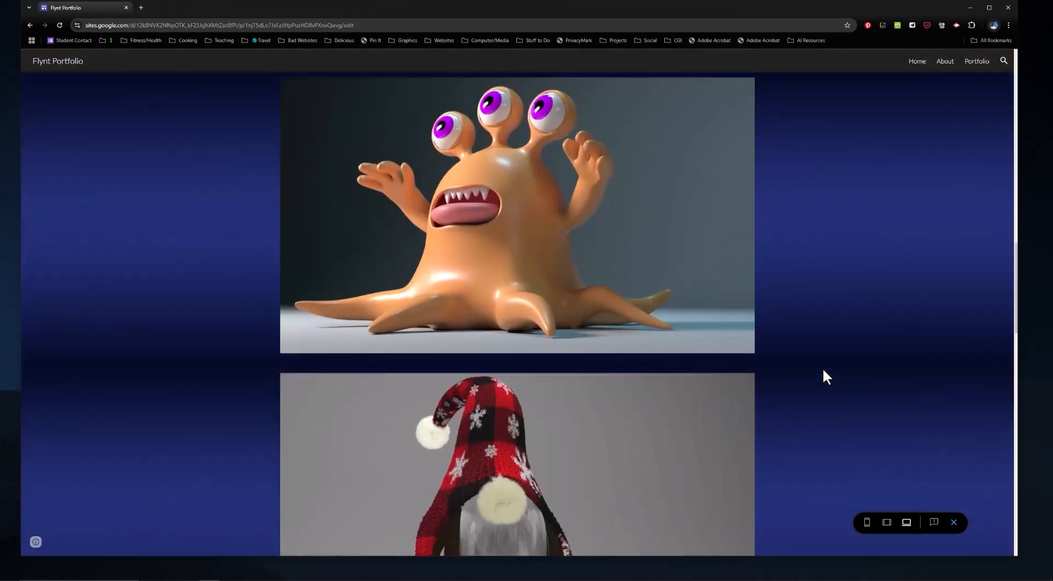
pyautogui.scroll(6, 817, 372)
pyautogui.scroll(6, 817, 370)
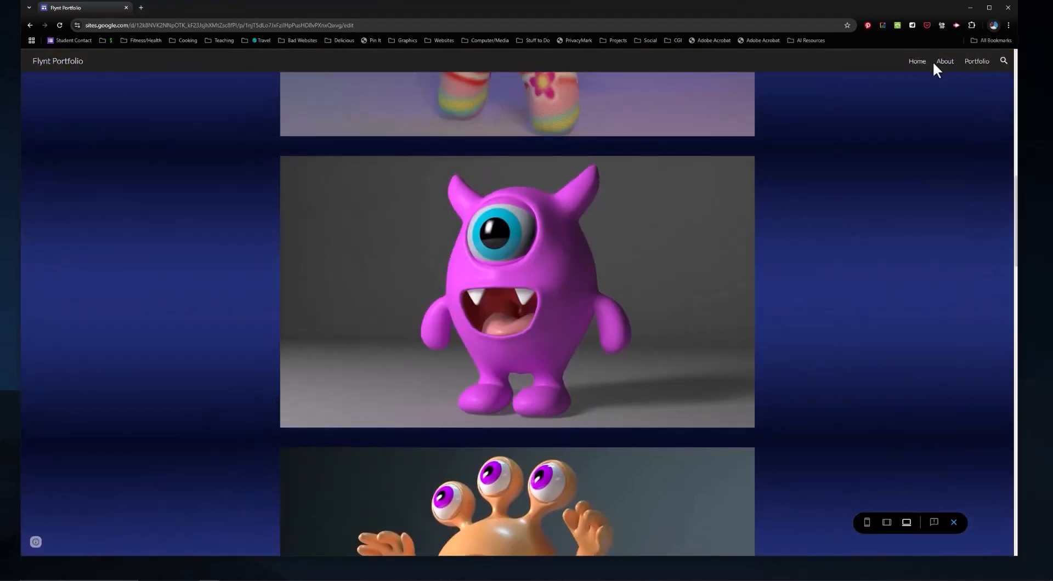
# Step: Revisit About Me and the Characters gallery, then return to the Sites home page
pyautogui.click(946, 62)
pyautogui.click(977, 62)
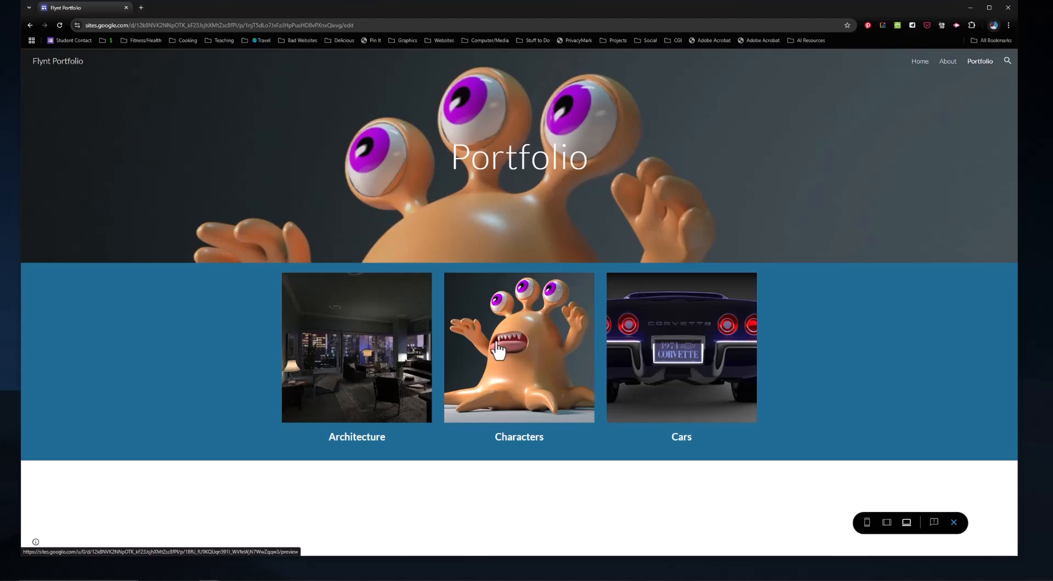
pyautogui.click(515, 341)
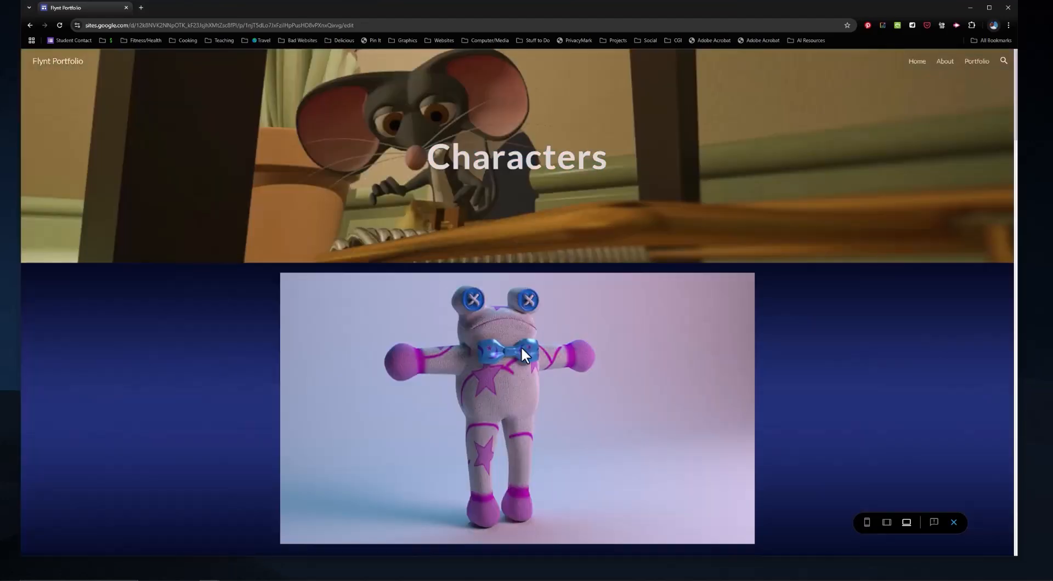
pyautogui.scroll(-5, 551, 367)
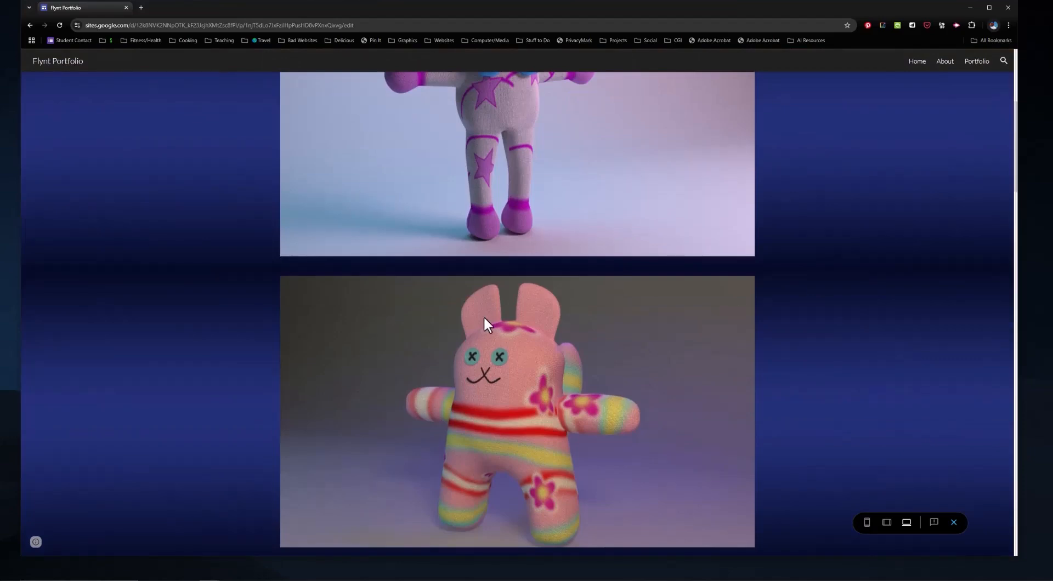
pyautogui.scroll(5, 485, 323)
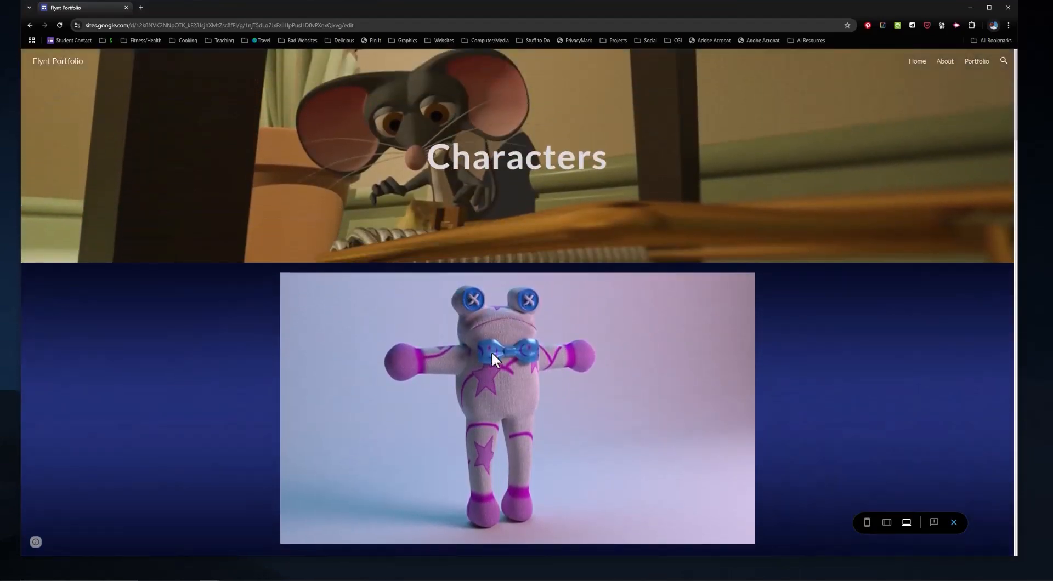
pyautogui.click(976, 65)
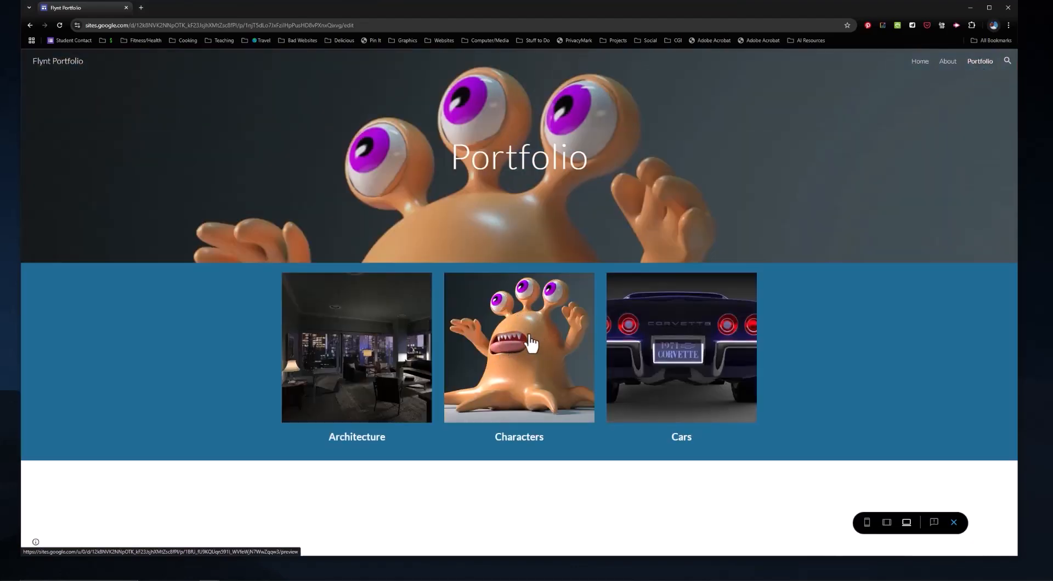
pyautogui.click(523, 347)
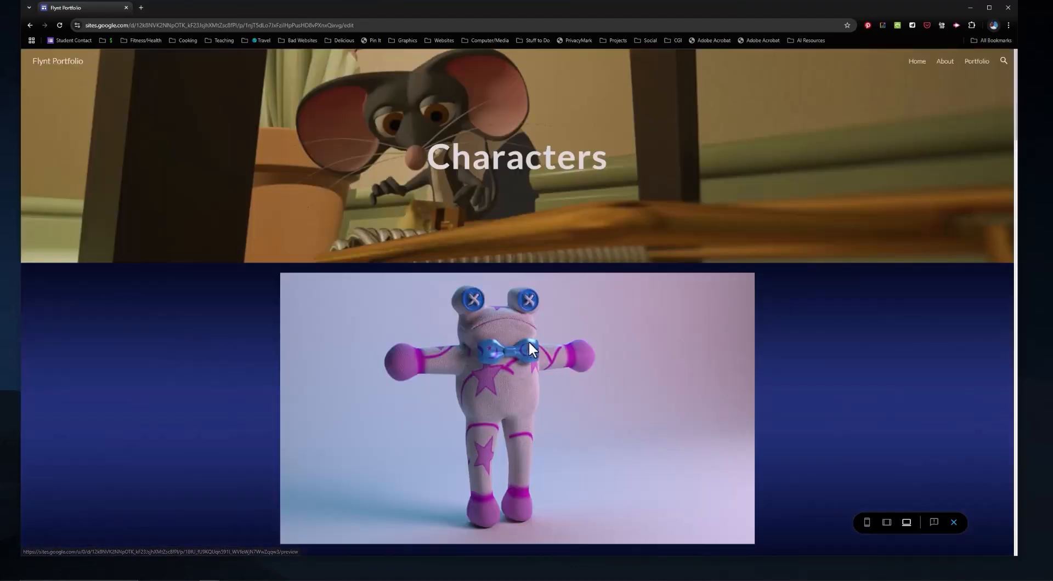
pyautogui.scroll(-2, 663, 351)
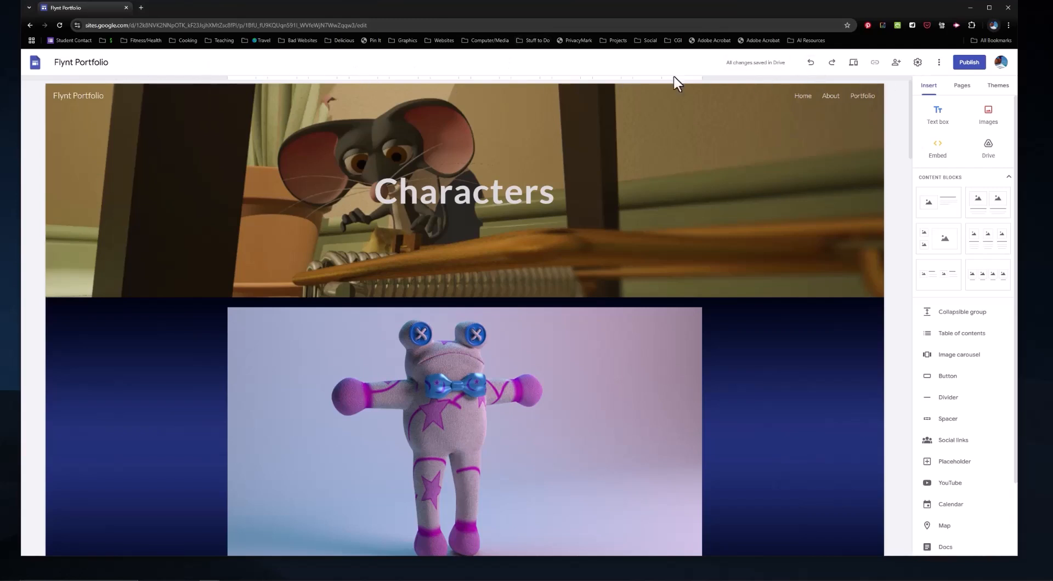
pyautogui.click(36, 62)
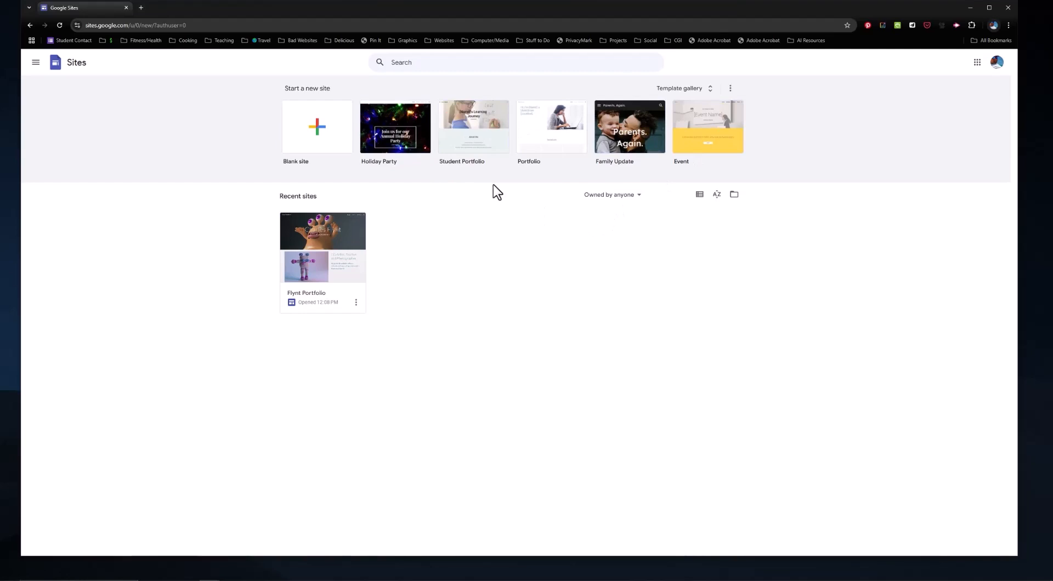
# Step: Create a site from the Holiday Party template, then move it to trash from Sites home
pyautogui.click(419, 146)
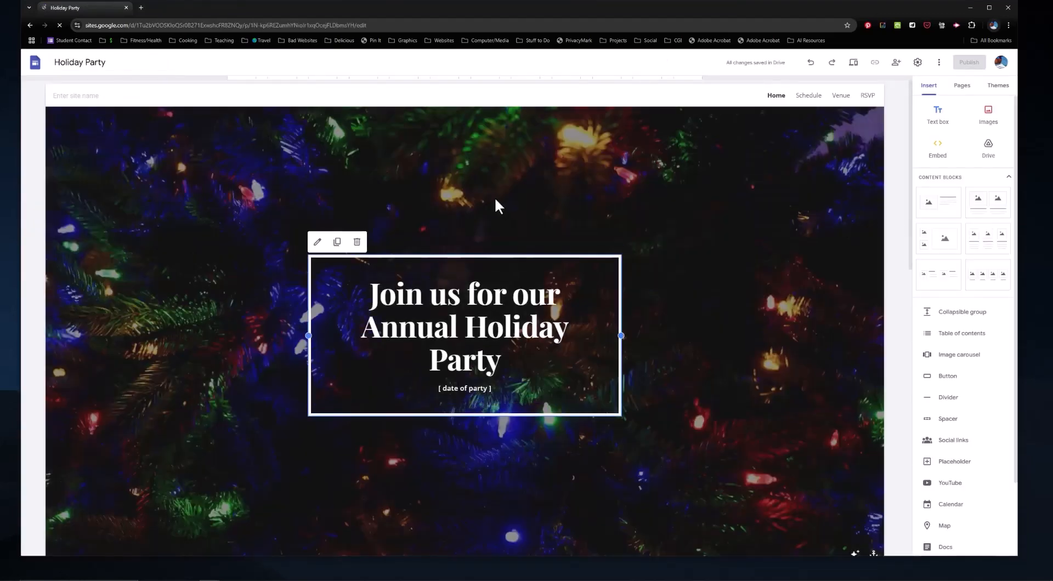
pyautogui.click(36, 65)
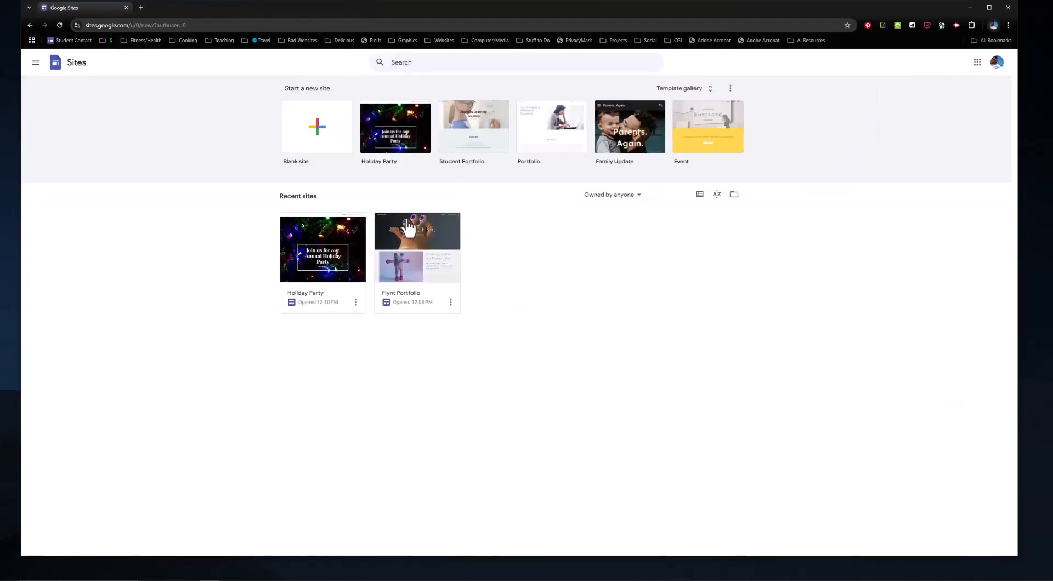
pyautogui.click(356, 302)
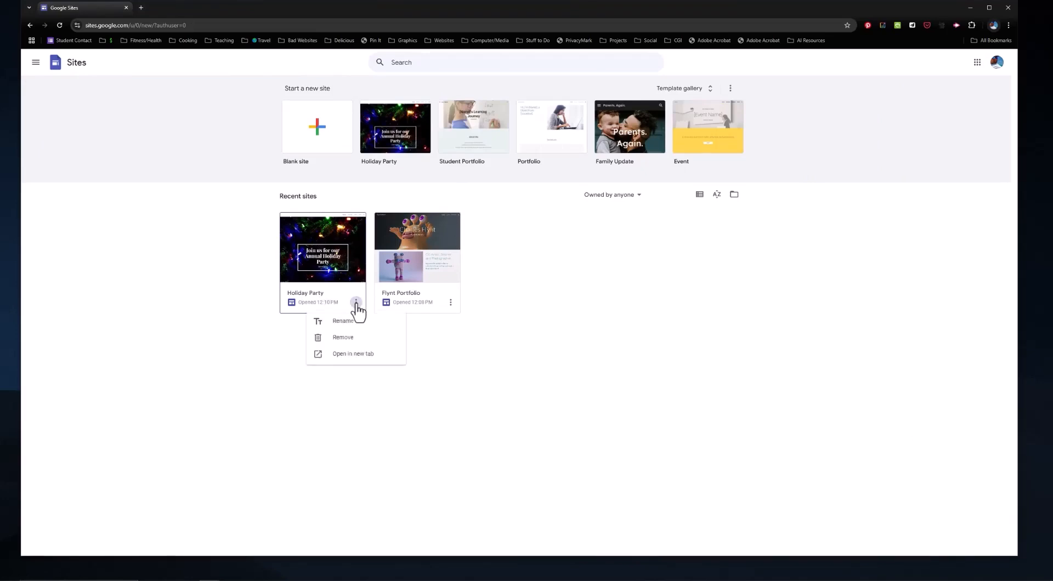
pyautogui.click(347, 338)
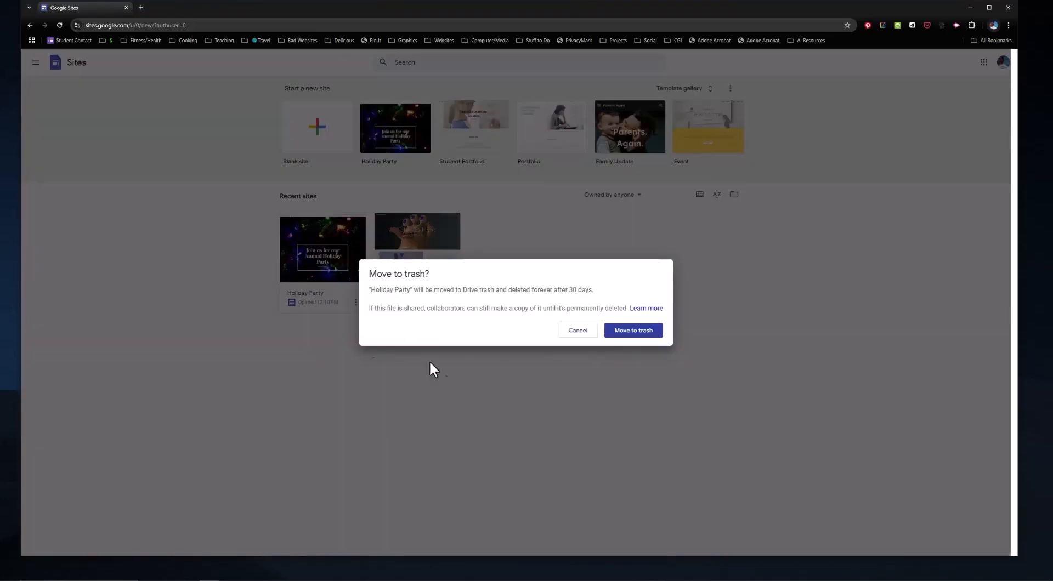
pyautogui.click(633, 331)
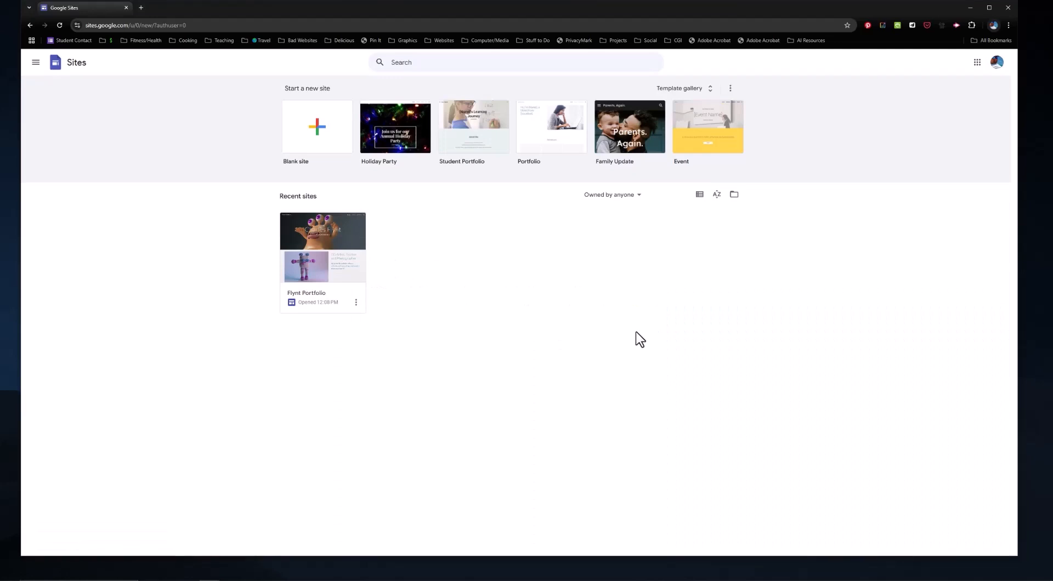
pyautogui.click(314, 140)
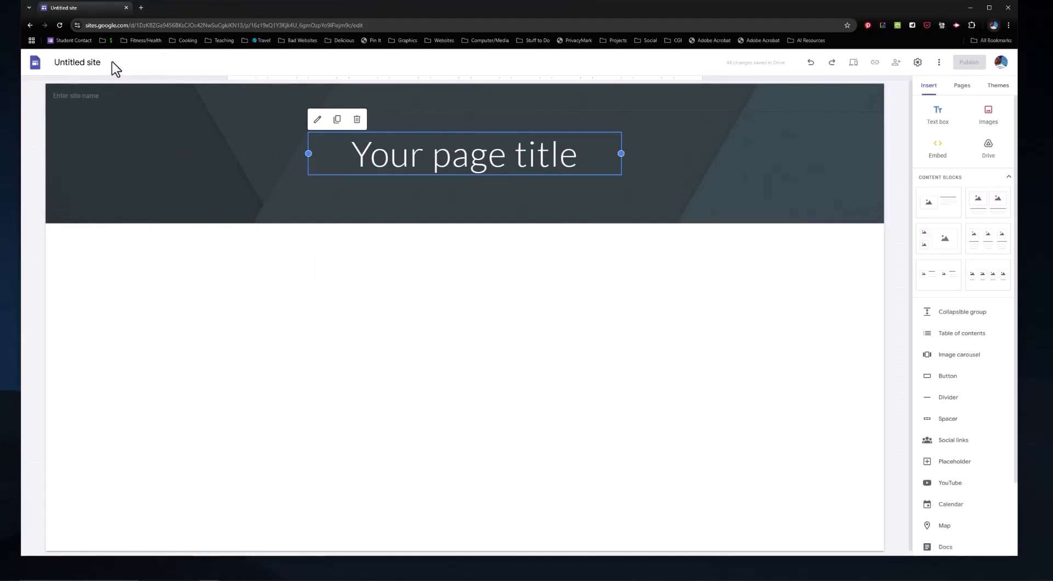
pyautogui.click(111, 62)
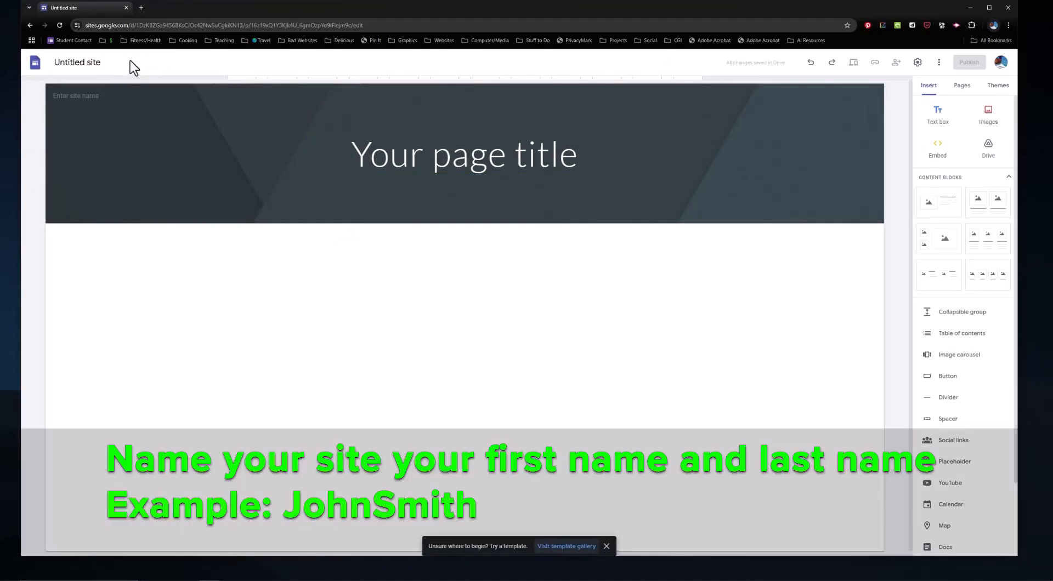
pyautogui.click(130, 63)
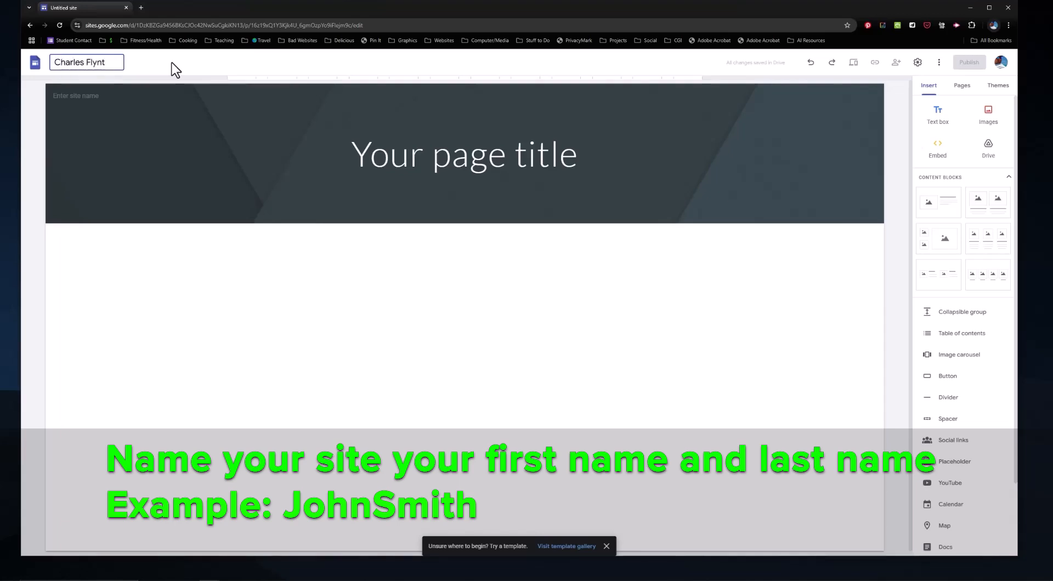
pyautogui.press('Return')
# Step: Check the publish settings, cancel without publishing, and select the header title text
pyautogui.moveTo(90, 93)
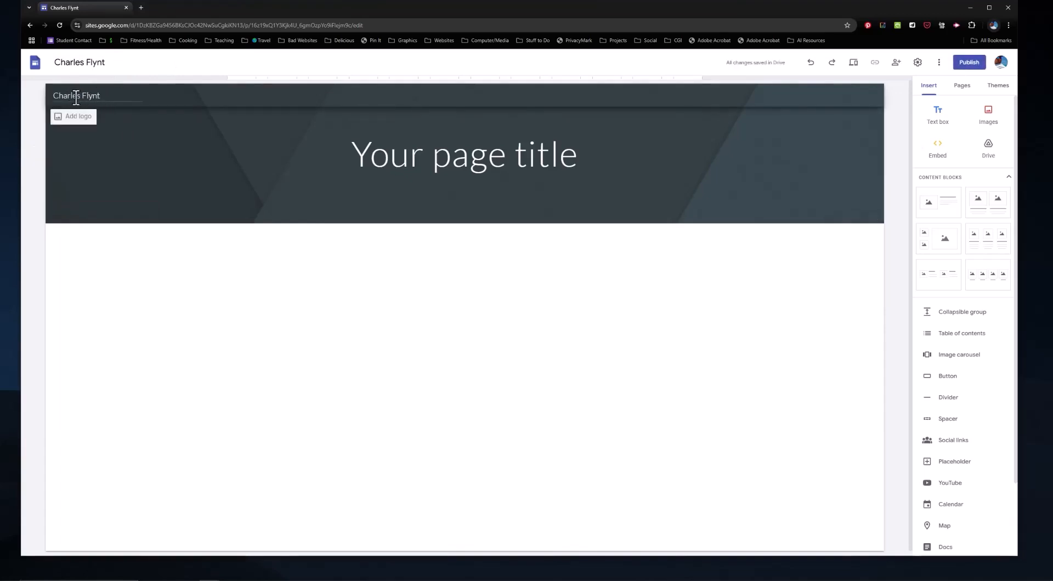
pyautogui.click(969, 62)
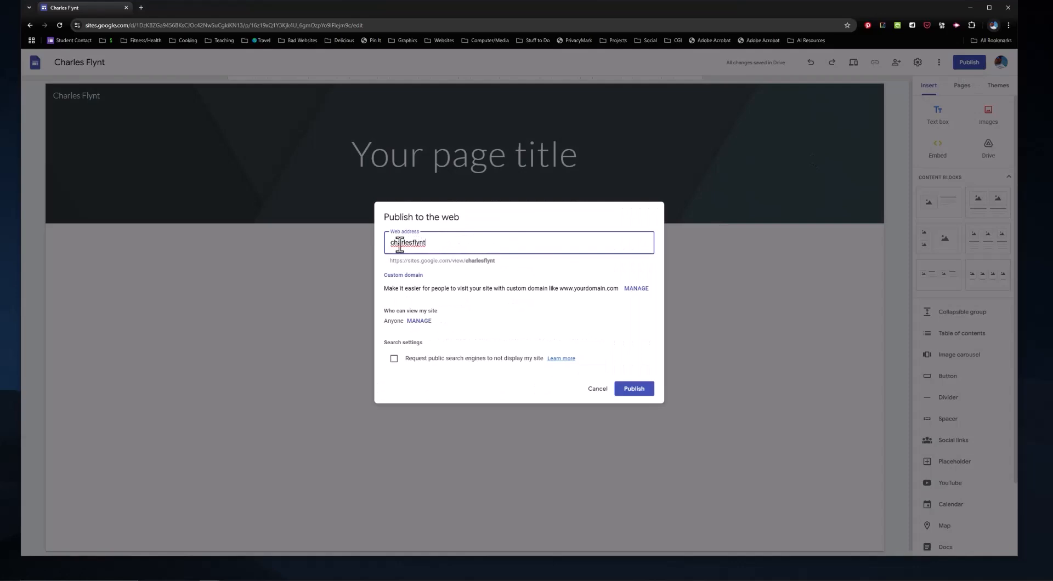
pyautogui.click(598, 389)
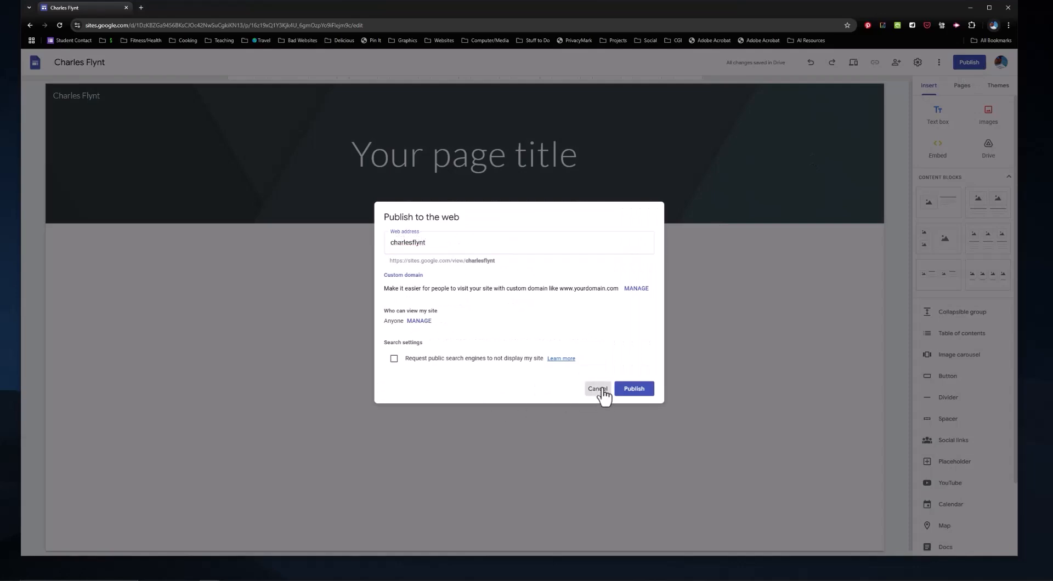
pyautogui.click(470, 156)
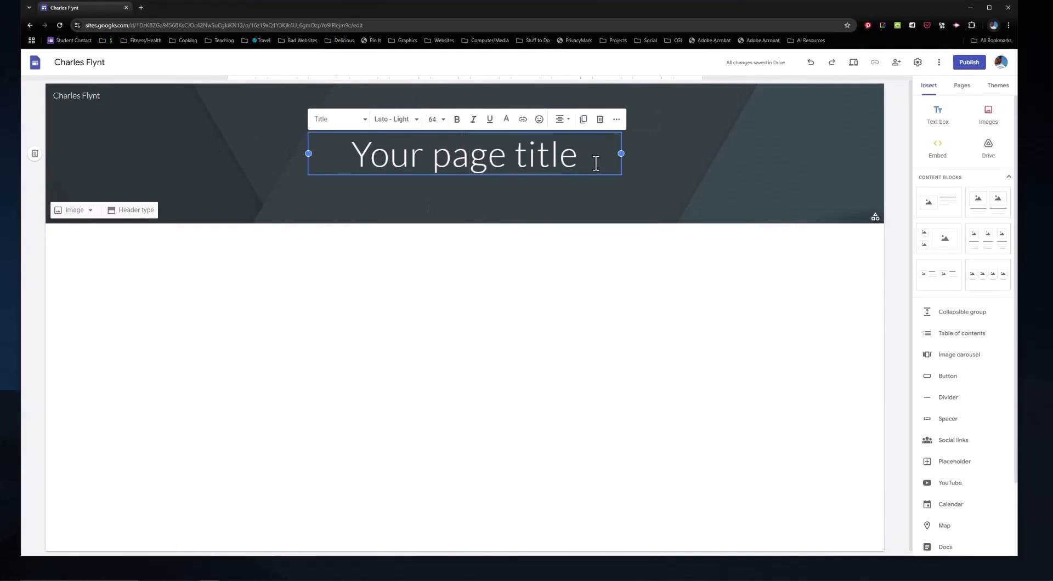
pyautogui.moveTo(598, 159); pyautogui.dragTo(349, 159)
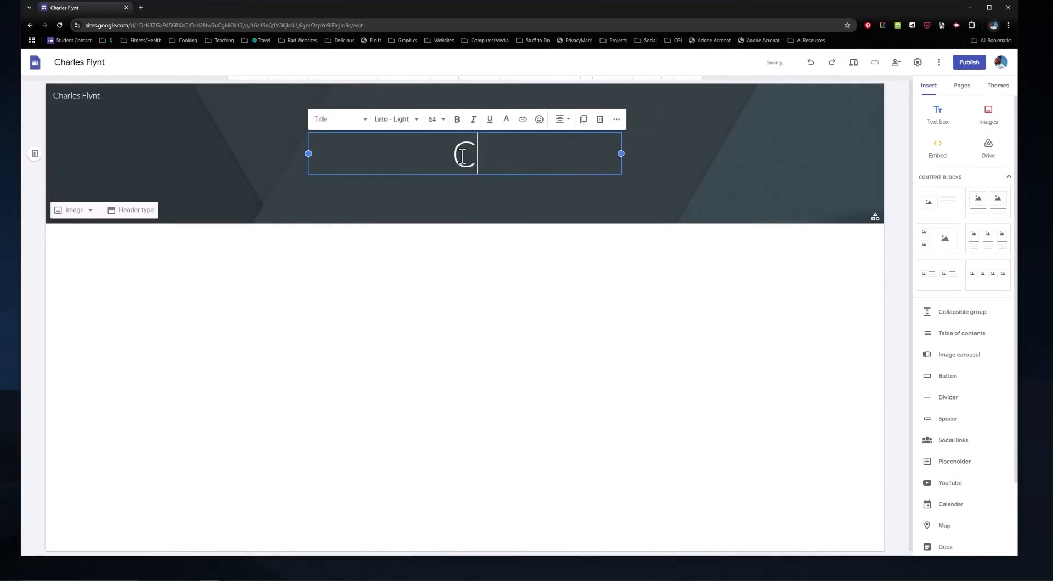
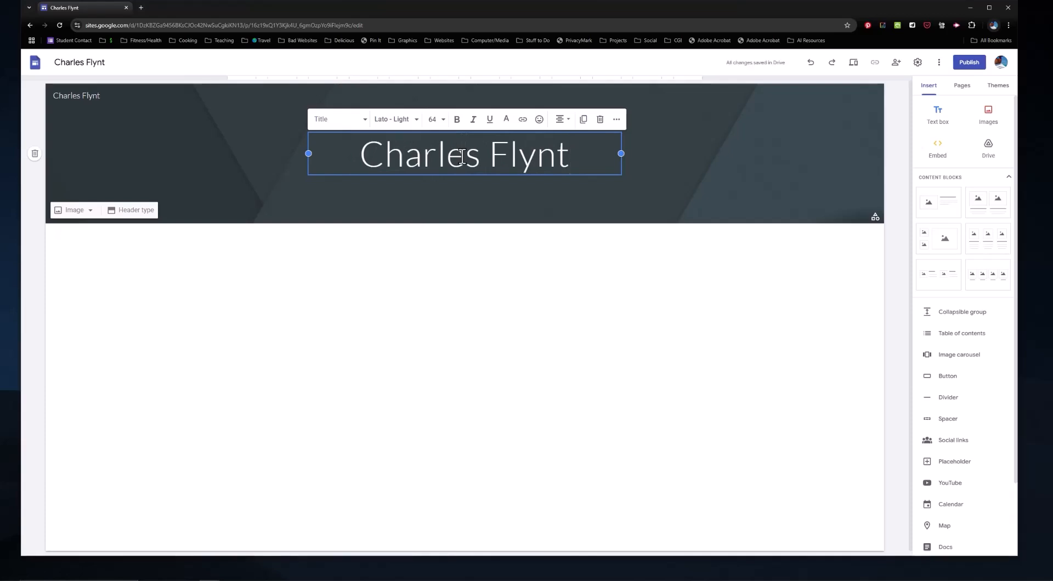
pyautogui.press('Return')
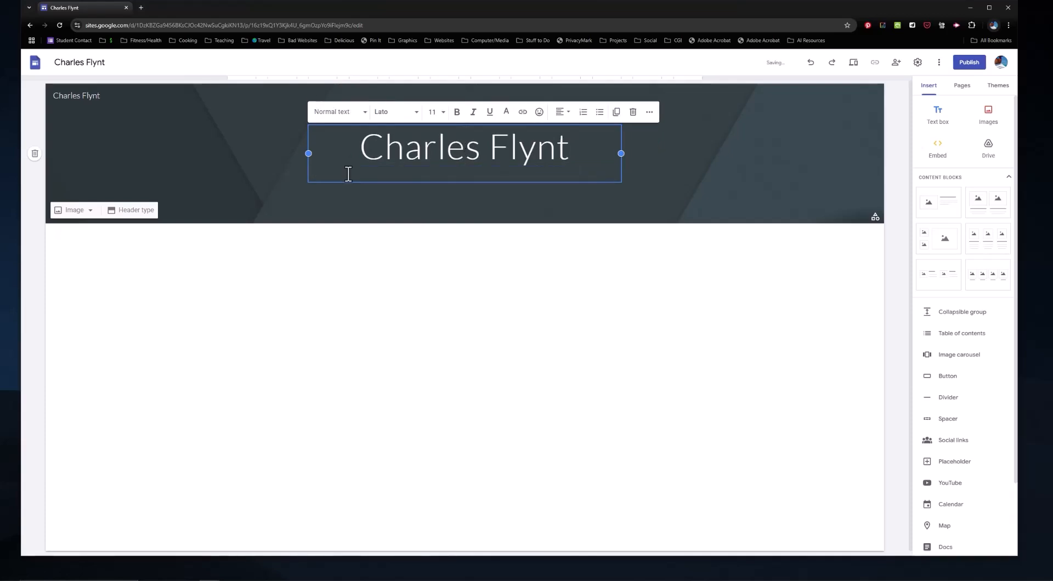
pyautogui.write('Portfolio')
pyautogui.moveTo(343, 174); pyautogui.dragTo(298, 175)
pyautogui.click(568, 112)
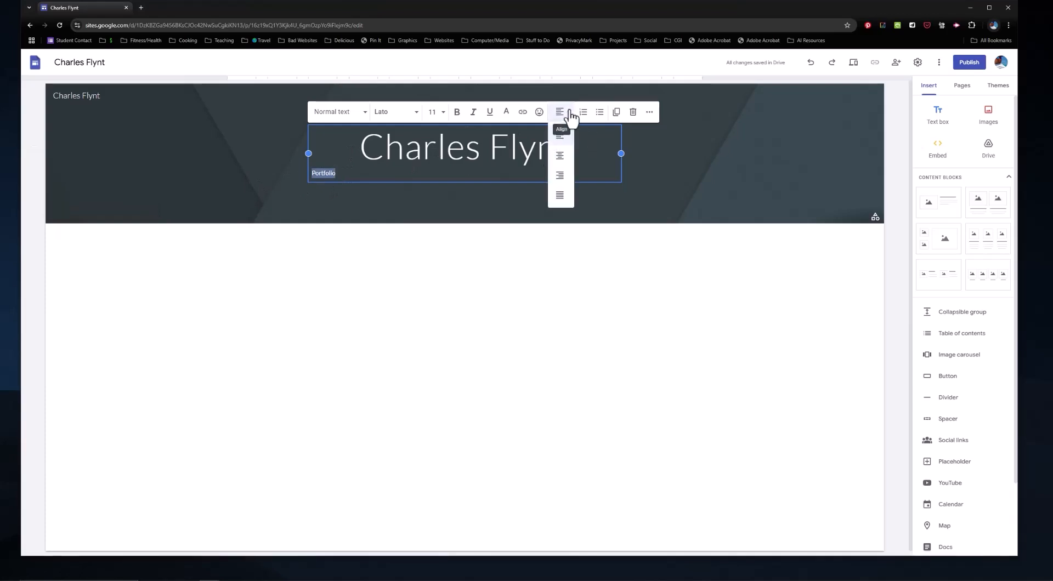
pyautogui.click(559, 155)
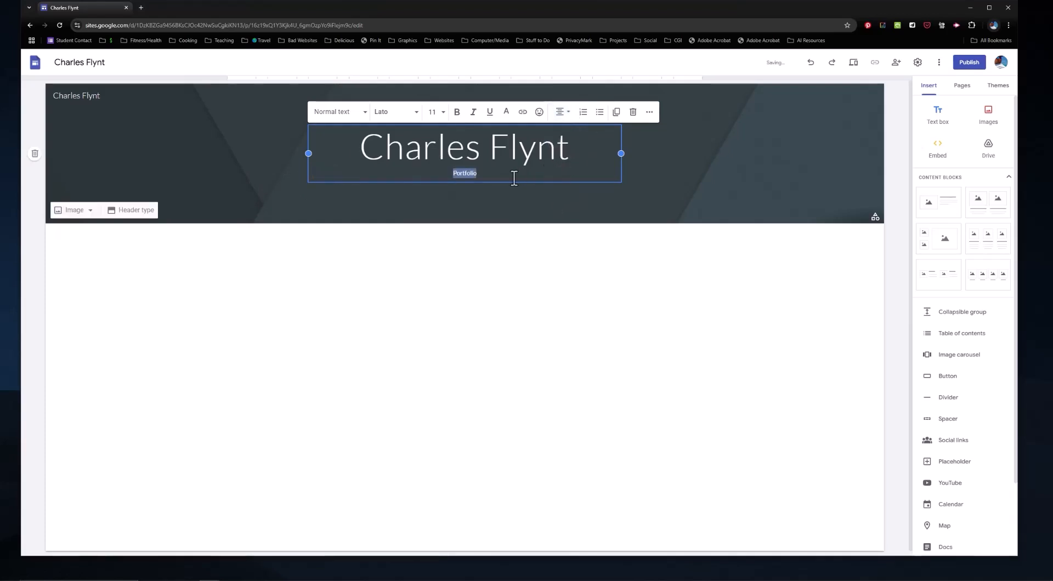
pyautogui.click(432, 112)
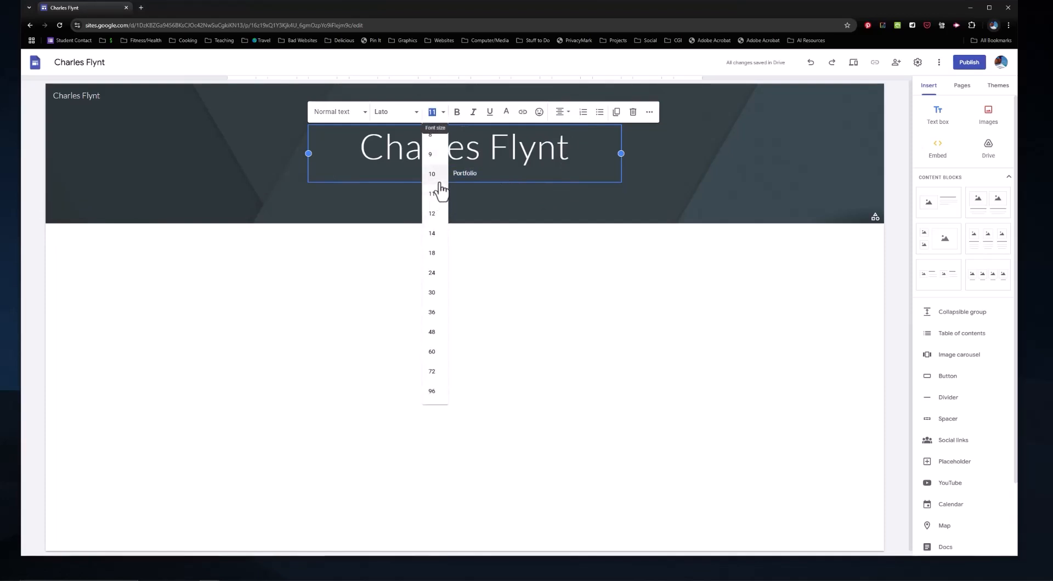
pyautogui.click(433, 214)
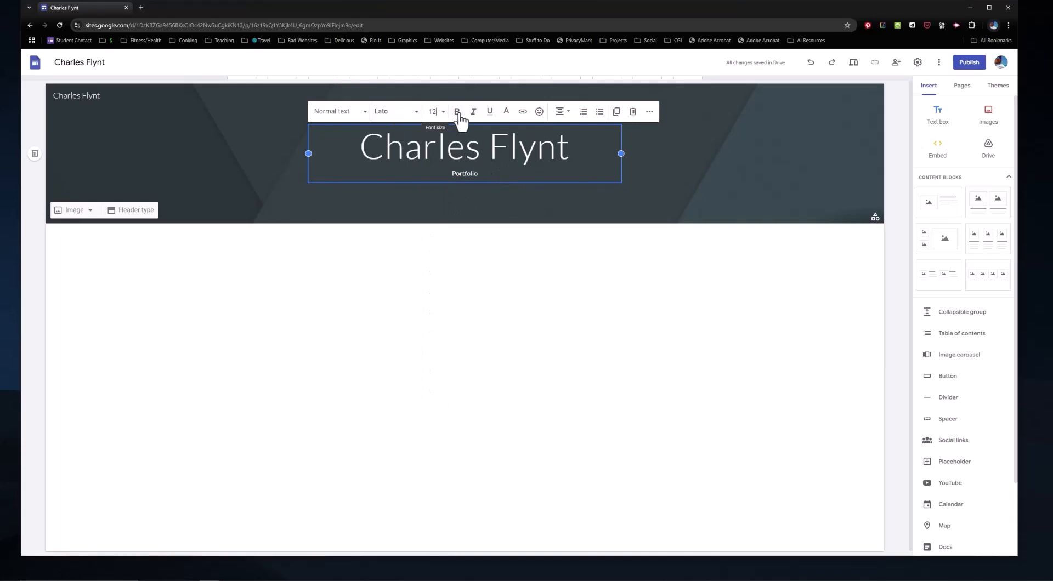
pyautogui.moveTo(357, 147); pyautogui.dragTo(573, 148)
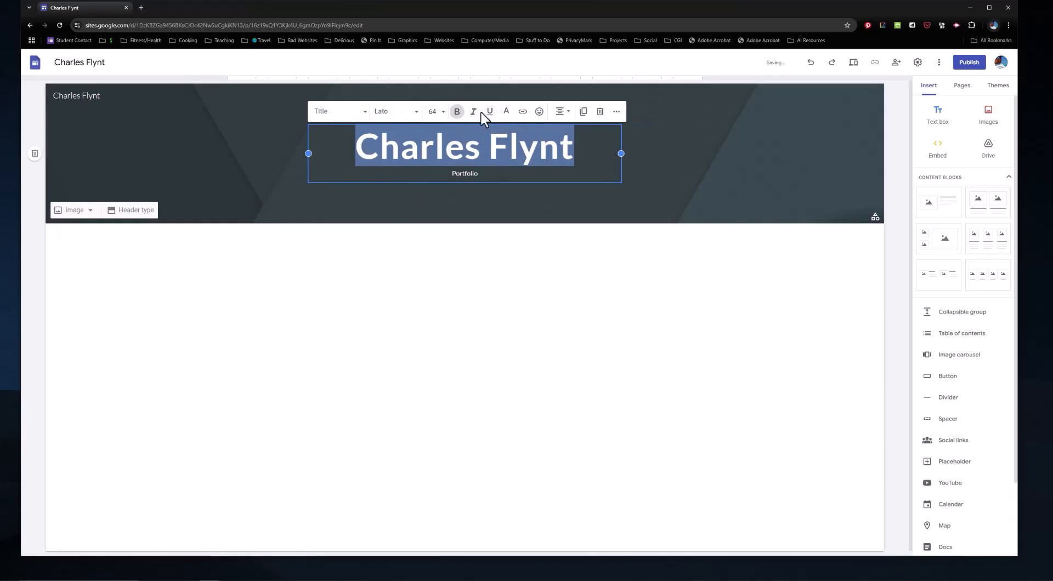
pyautogui.click(507, 114)
pyautogui.click(527, 113)
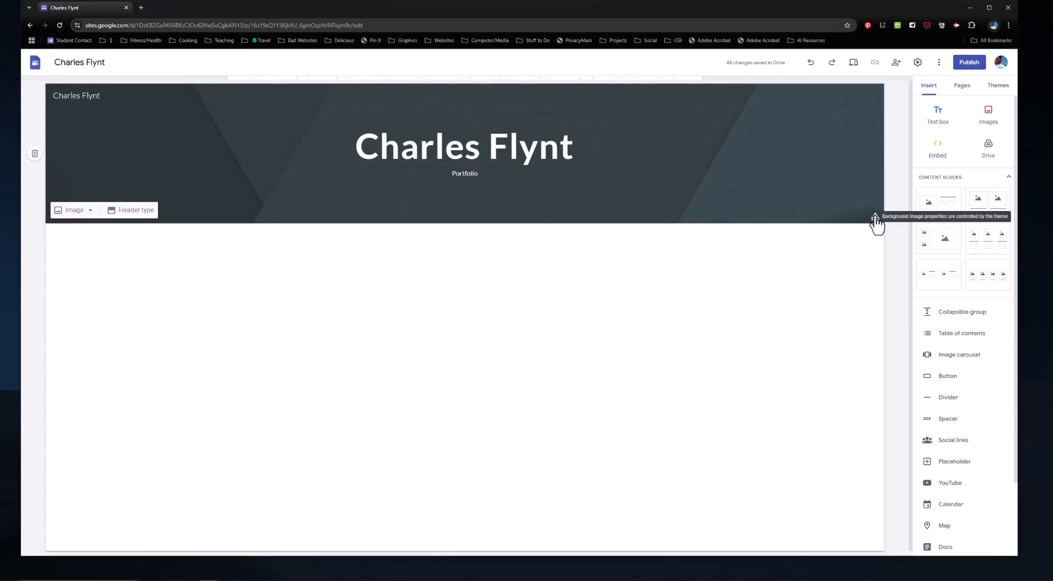
# Step: Preview the Aristotle, Diplomat, Vision and Level themes, then apply Impression
pyautogui.click(999, 87)
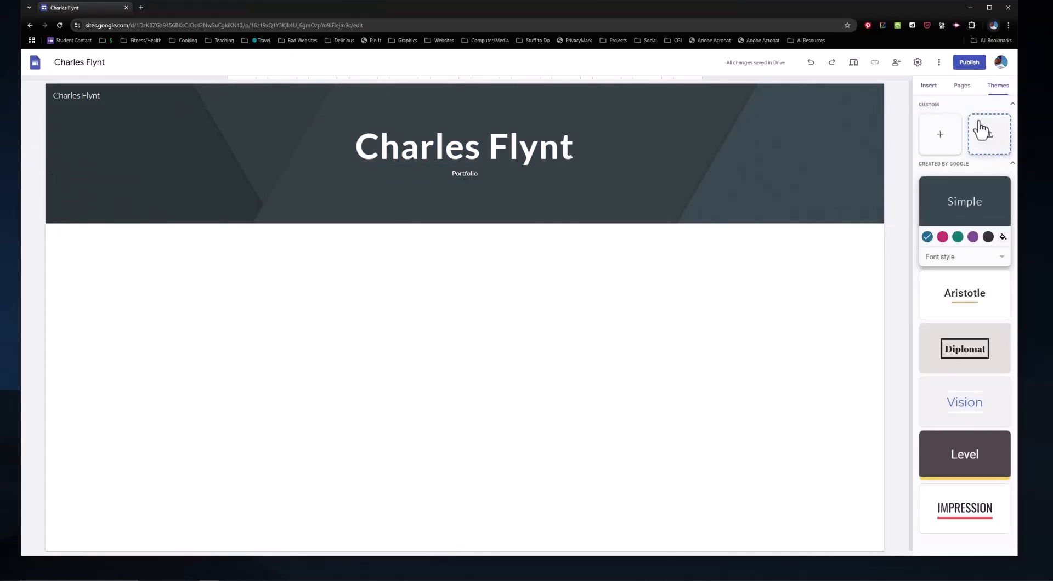
pyautogui.click(965, 300)
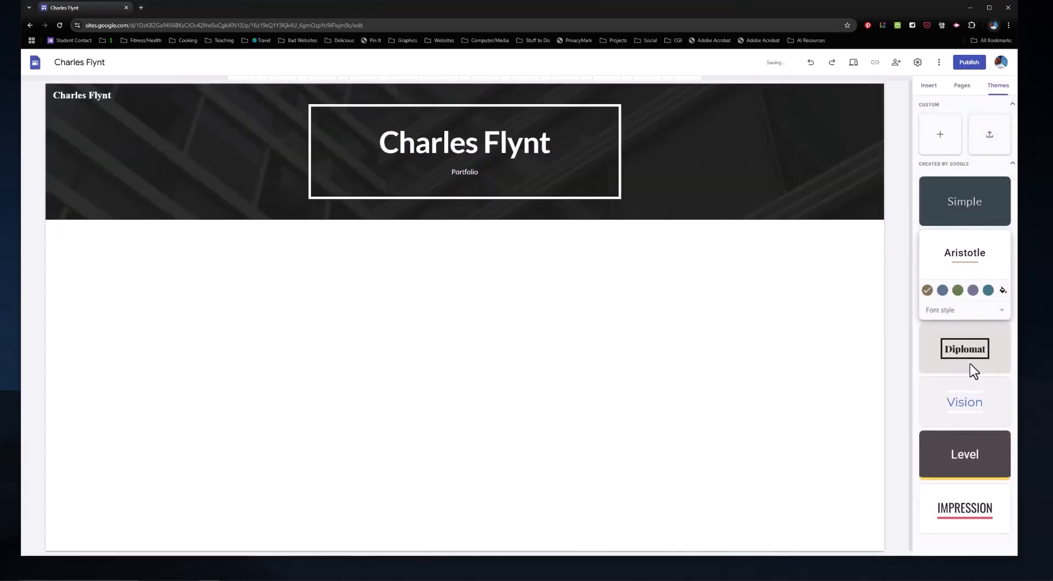
pyautogui.click(969, 363)
pyautogui.click(970, 403)
pyautogui.click(978, 451)
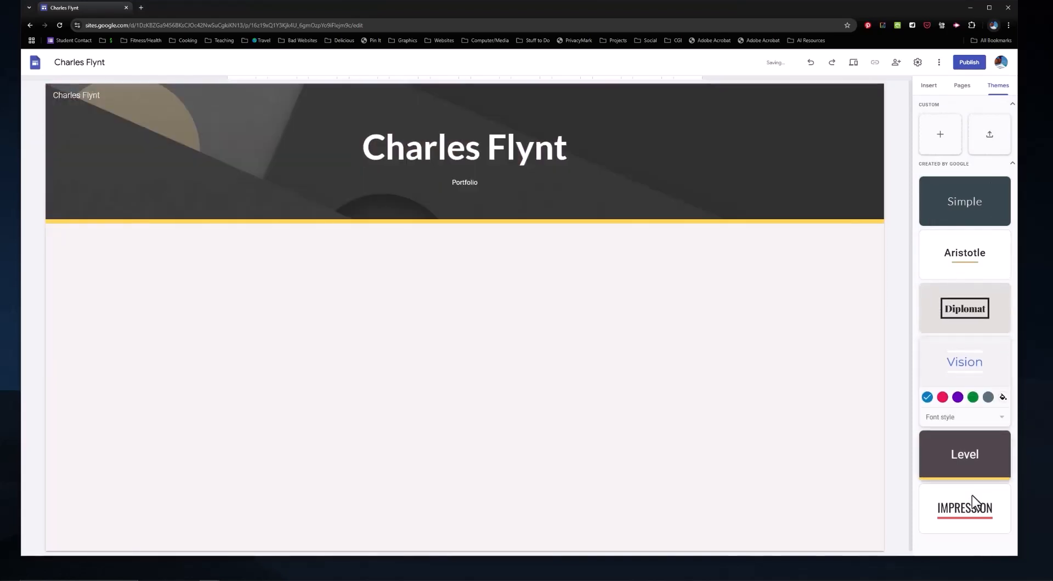
pyautogui.click(964, 511)
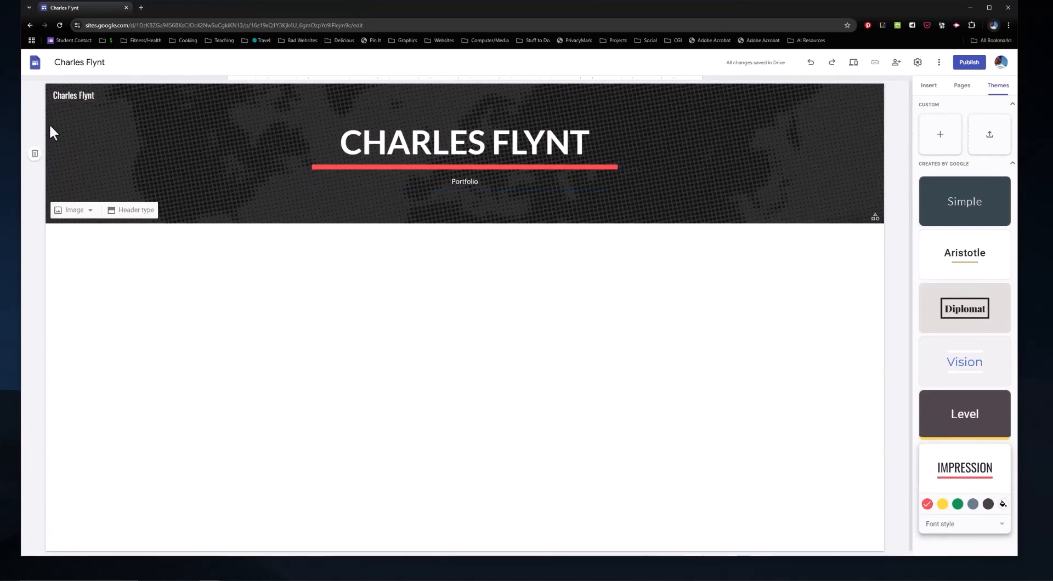
pyautogui.click(92, 214)
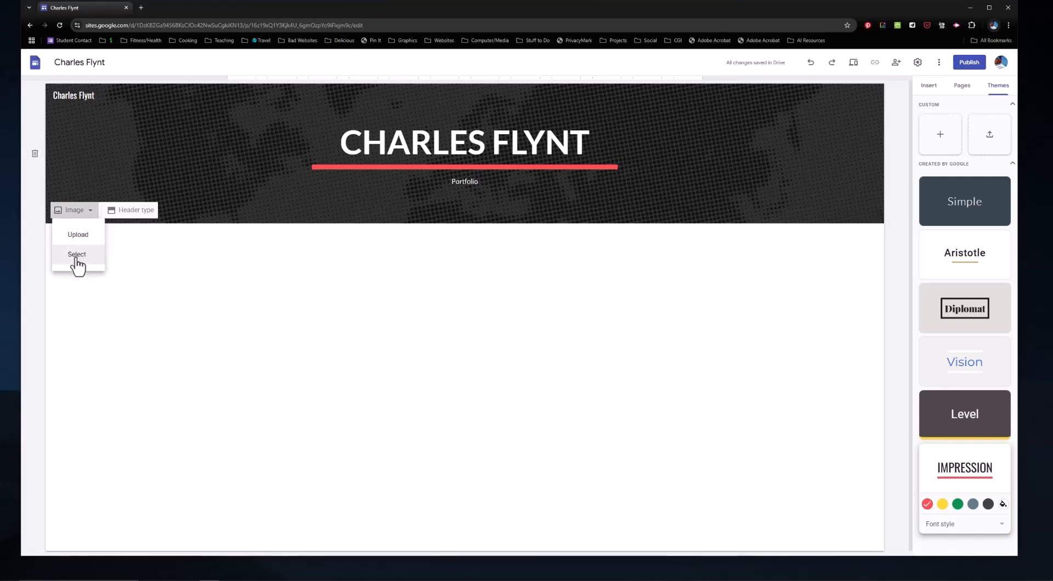
# Step: Pick the turquoise beach photo from the stock image gallery for the header
pyautogui.click(76, 257)
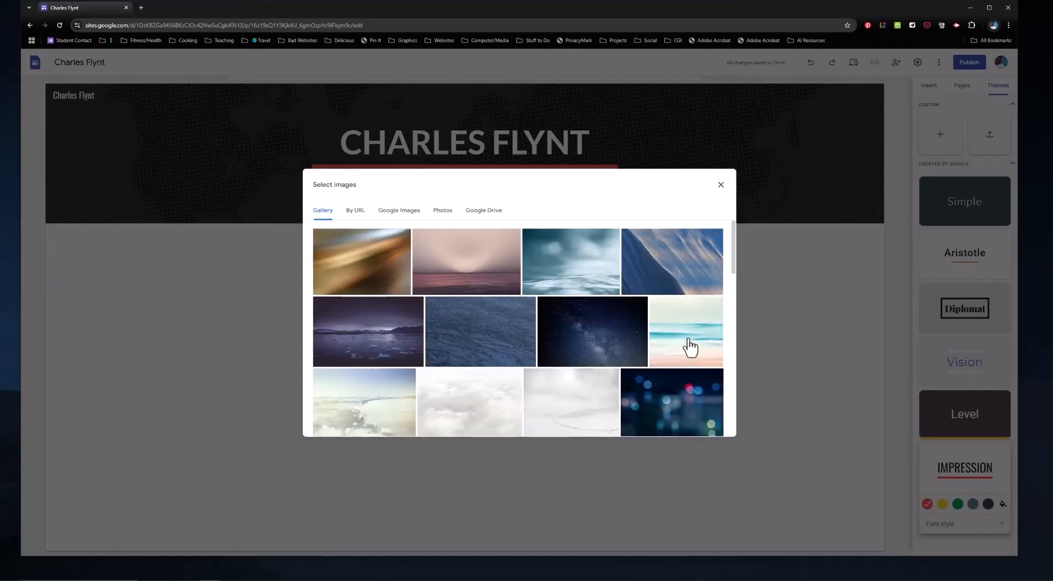
pyautogui.scroll(-3, 486, 353)
pyautogui.scroll(3, 510, 366)
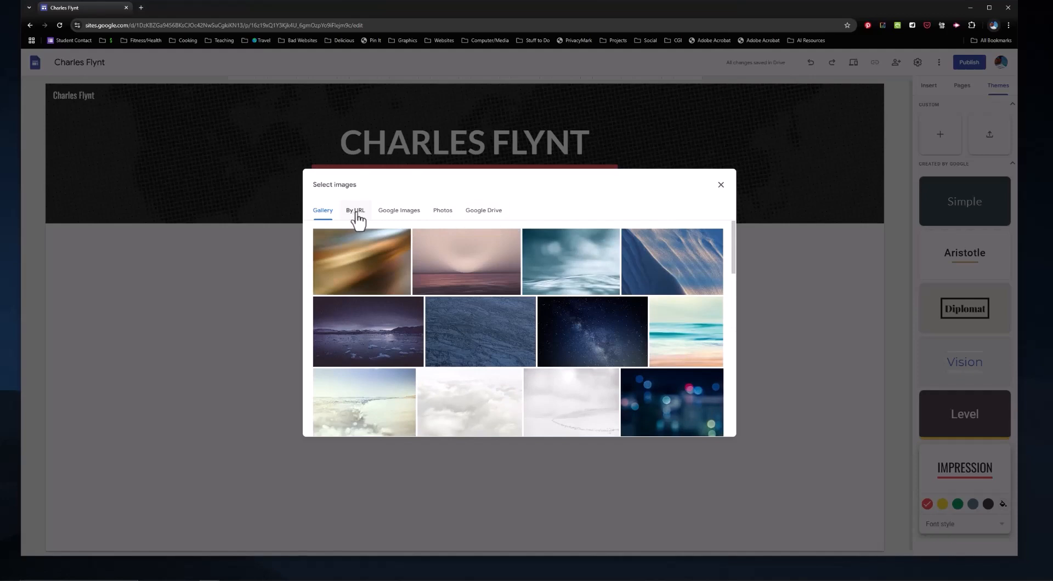
pyautogui.click(703, 347)
# Step: Insert the beach image, compare Cover and Title only header types, then settle on Large banner
pyautogui.click(712, 424)
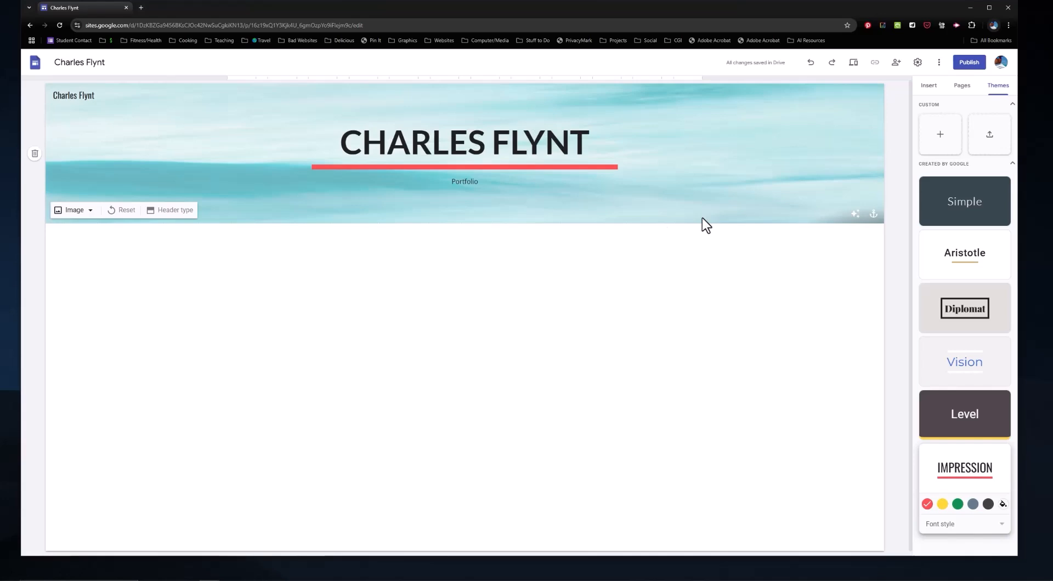
pyautogui.moveTo(155, 219)
pyautogui.click(174, 212)
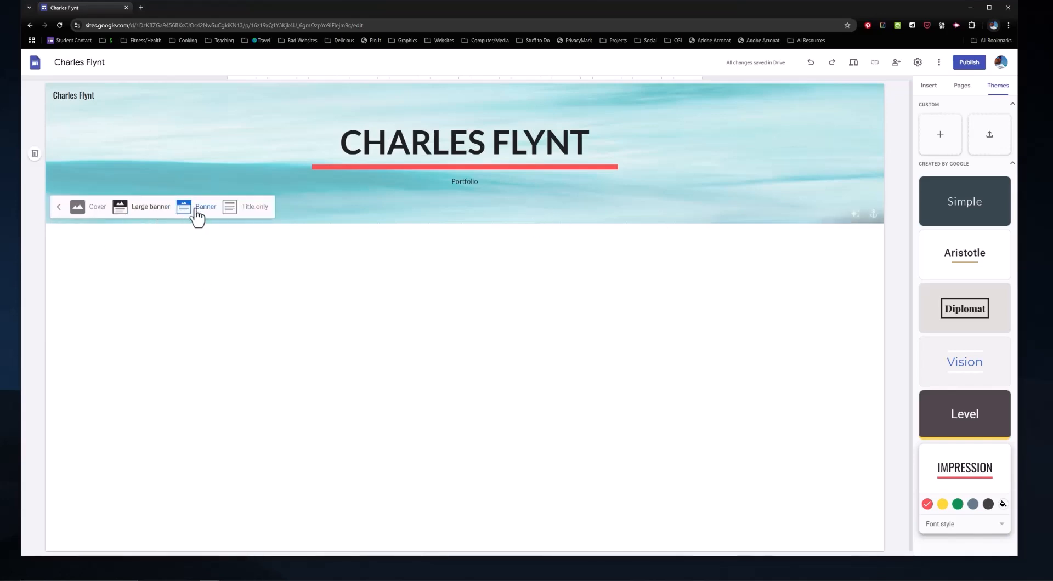
pyautogui.click(120, 207)
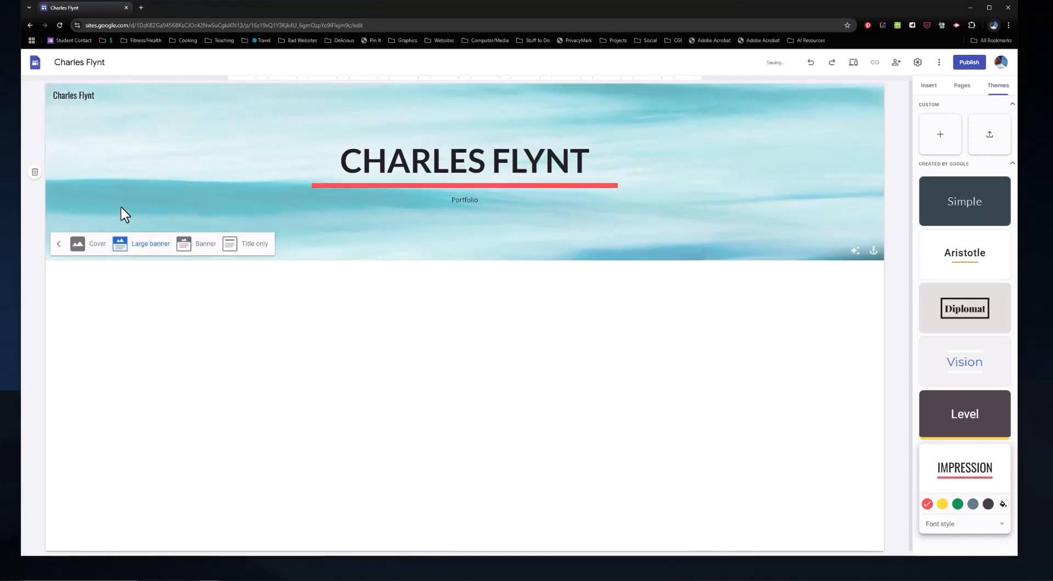
pyautogui.click(90, 246)
pyautogui.scroll(-2, 465, 356)
pyautogui.scroll(2, 466, 362)
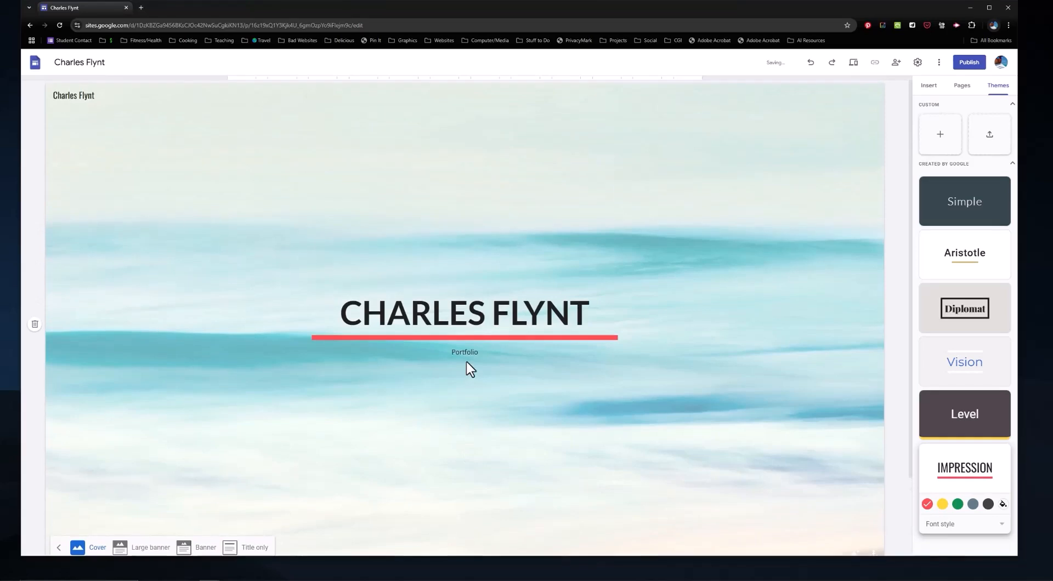
pyautogui.scroll(-2, 466, 361)
pyautogui.click(141, 459)
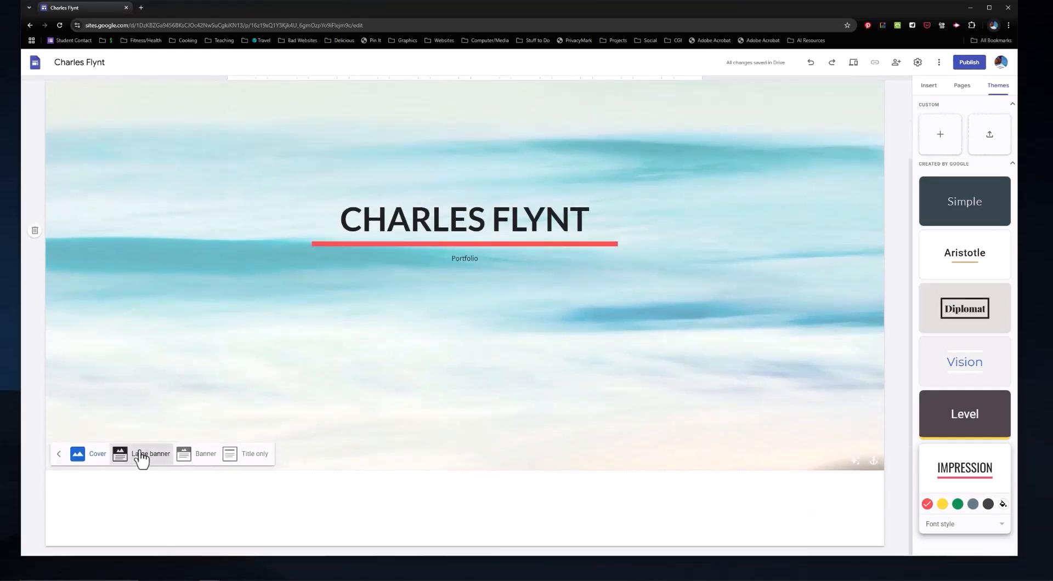
pyautogui.click(244, 244)
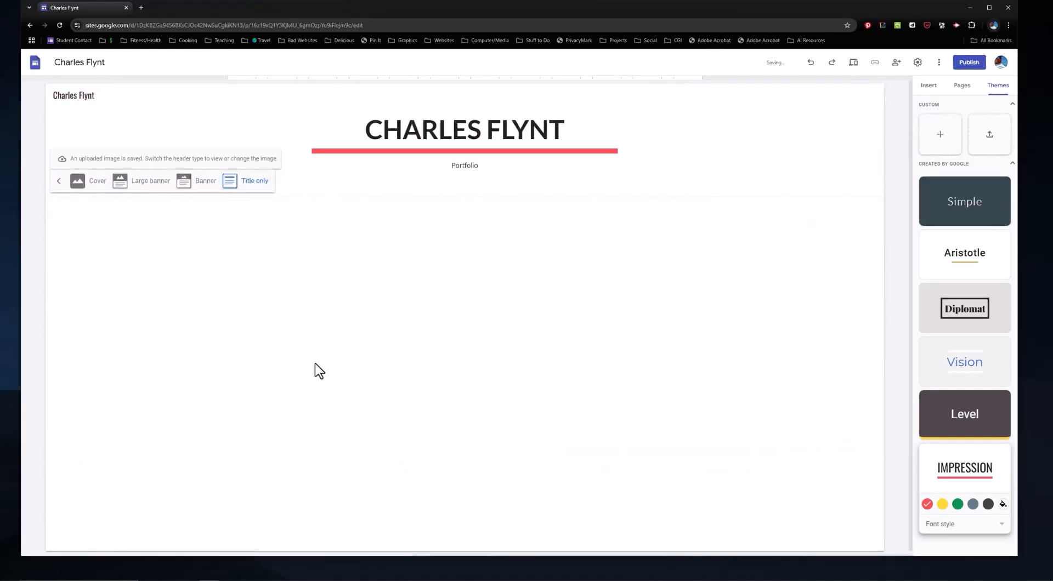
pyautogui.click(119, 182)
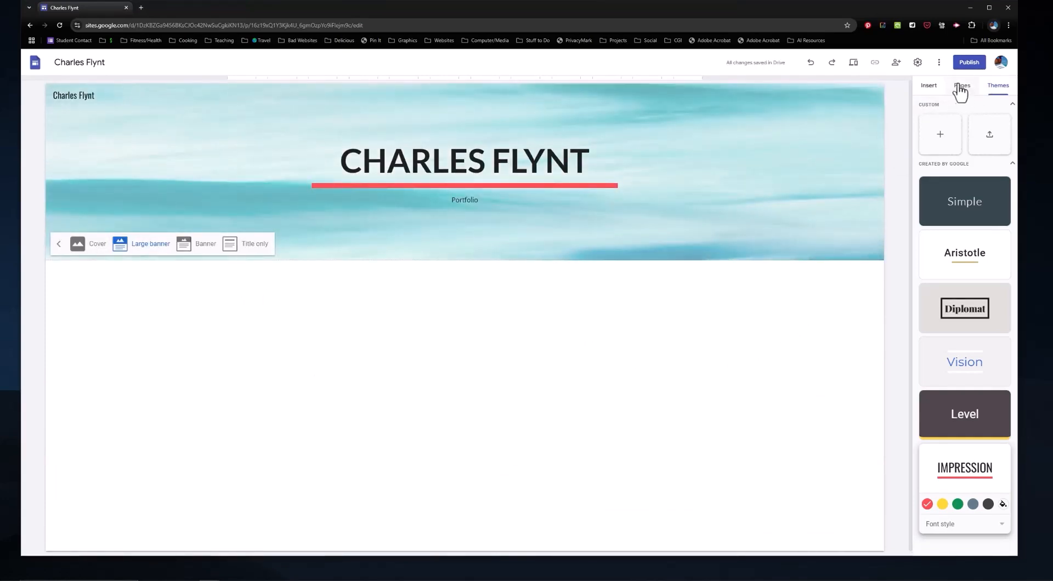
# Step: Drag the first image-and-text content block below the header and open its image placeholder options
pyautogui.click(928, 88)
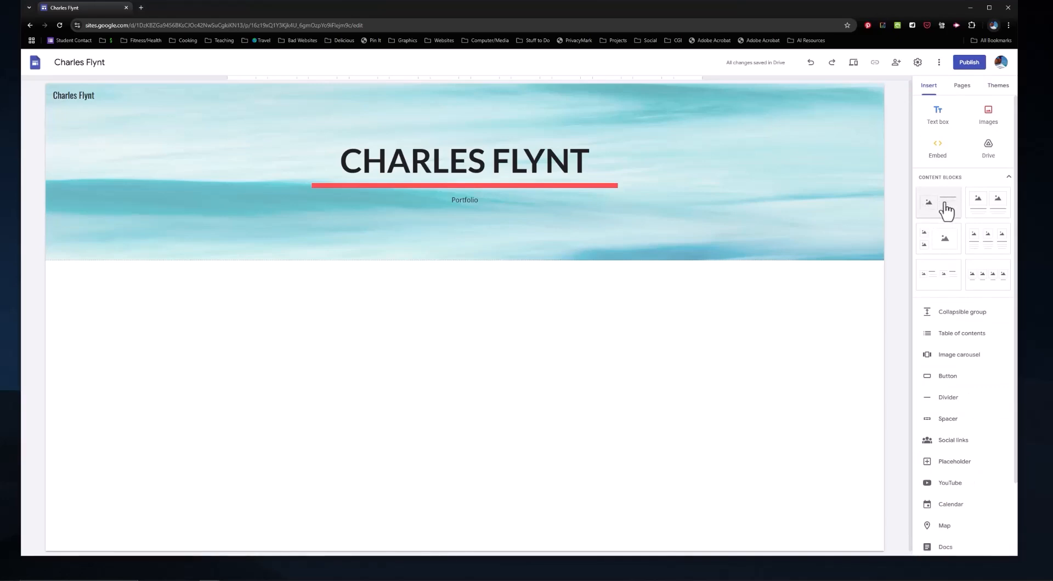
pyautogui.moveTo(945, 210); pyautogui.dragTo(526, 326)
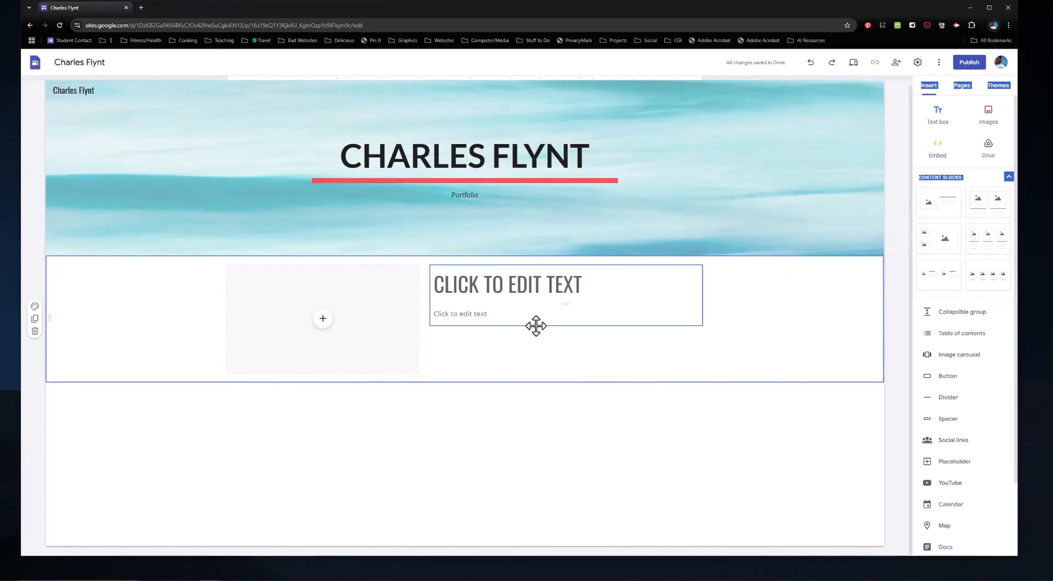
pyautogui.click(323, 321)
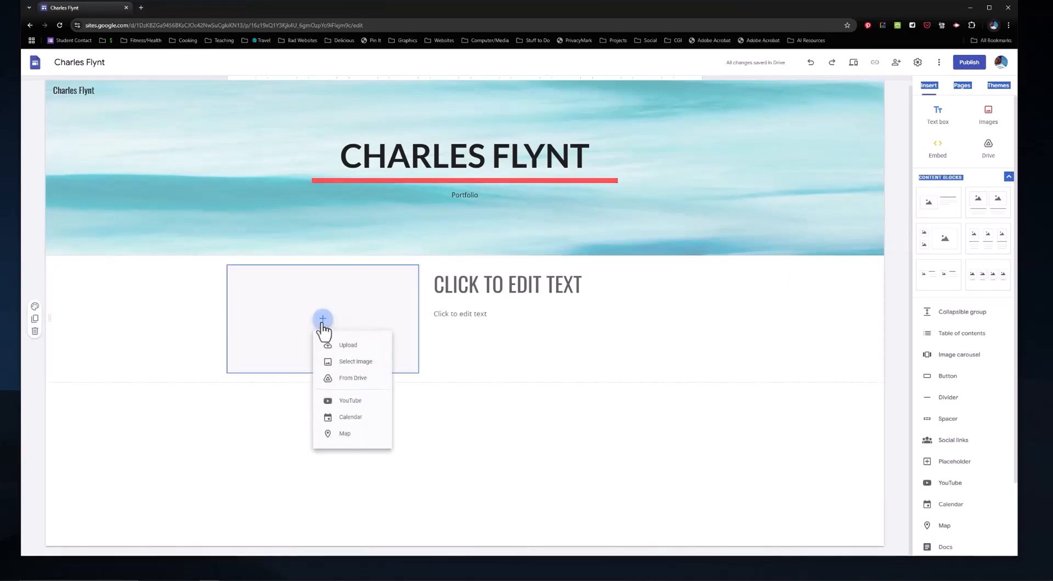
# Step: Upload the portrait photo IMG_0246 from the computer into the image placeholder
pyautogui.click(355, 345)
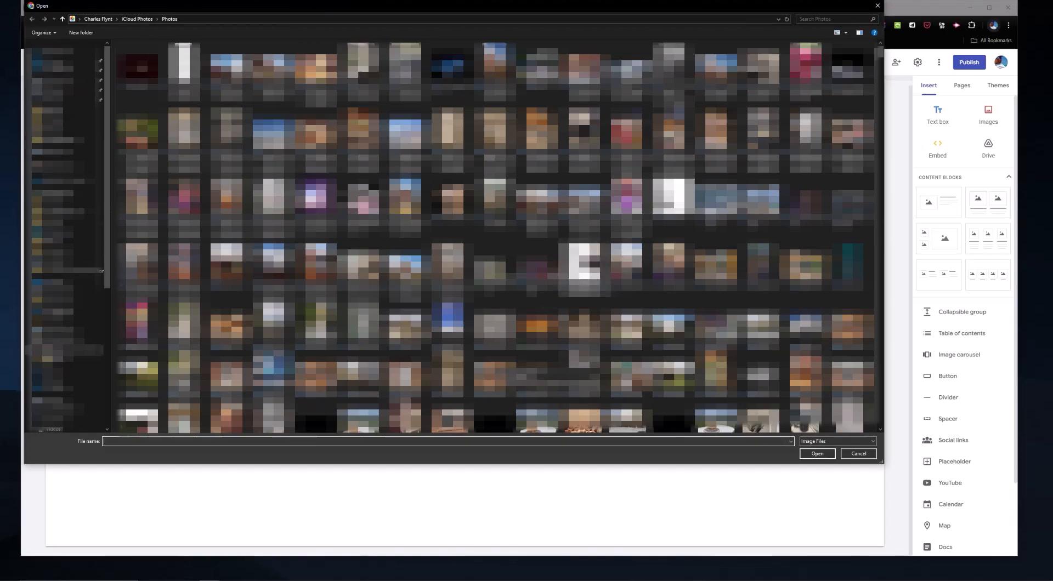
pyautogui.scroll(-15, 496, 235)
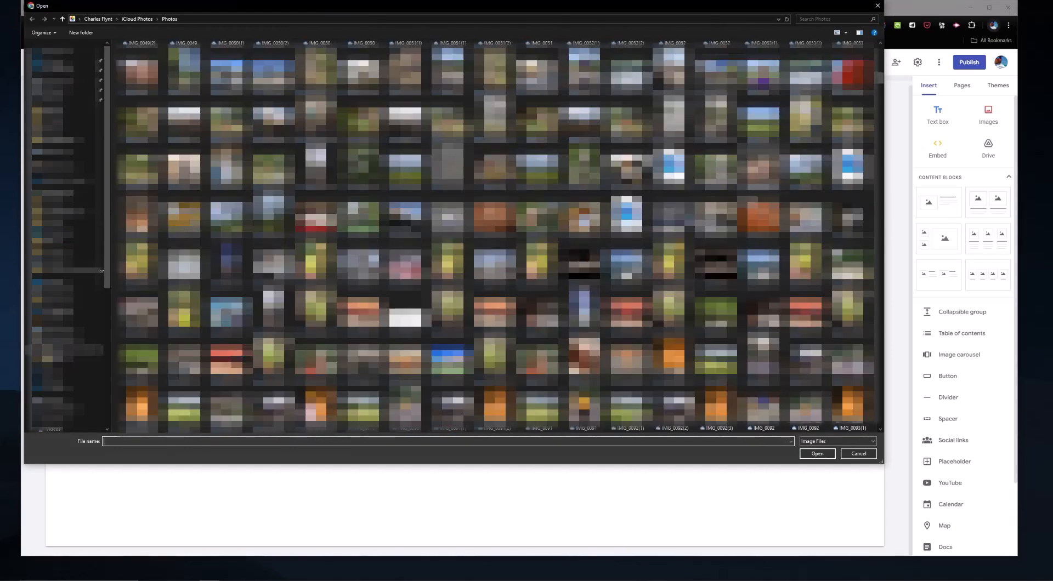
pyautogui.scroll(-10, 496, 236)
pyautogui.scroll(-10, 496, 236)
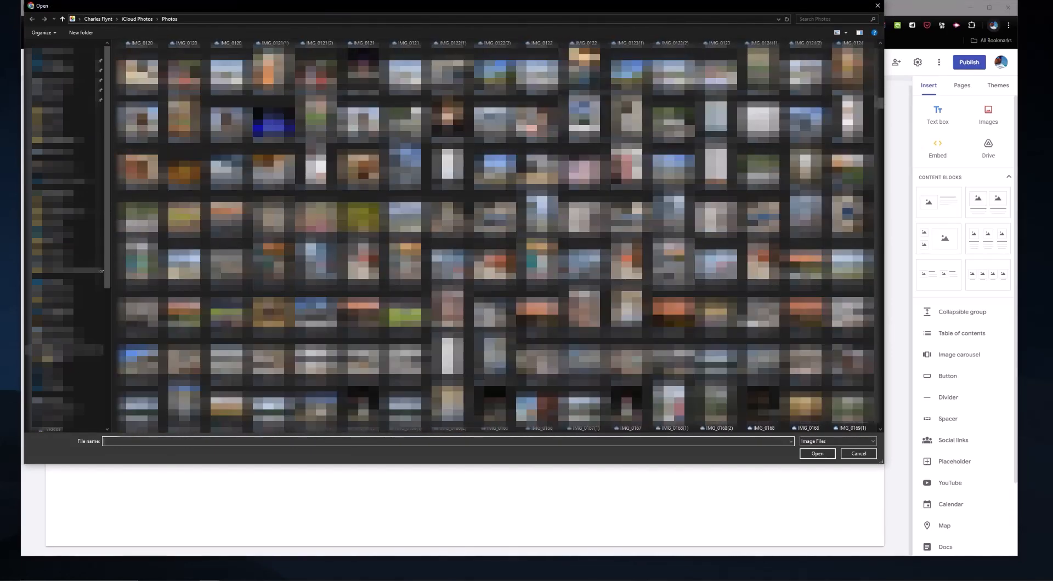
pyautogui.scroll(-12, 496, 235)
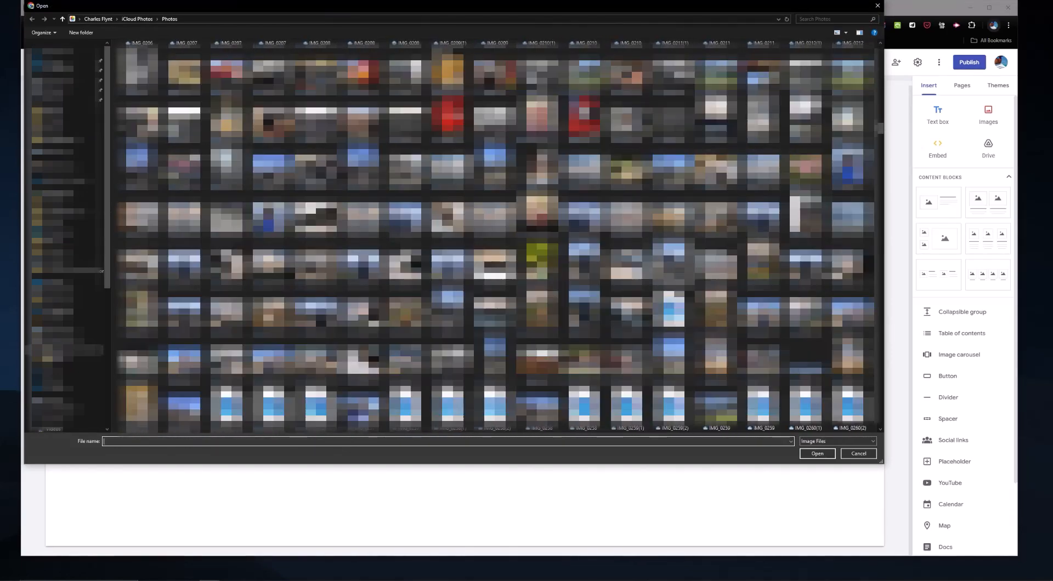
pyautogui.click(363, 264)
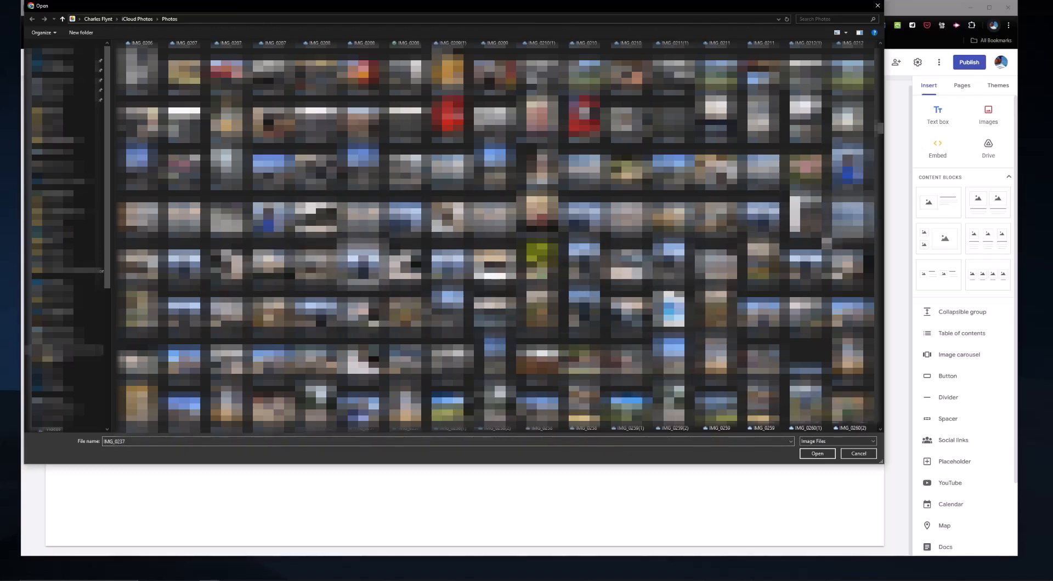
pyautogui.click(763, 316)
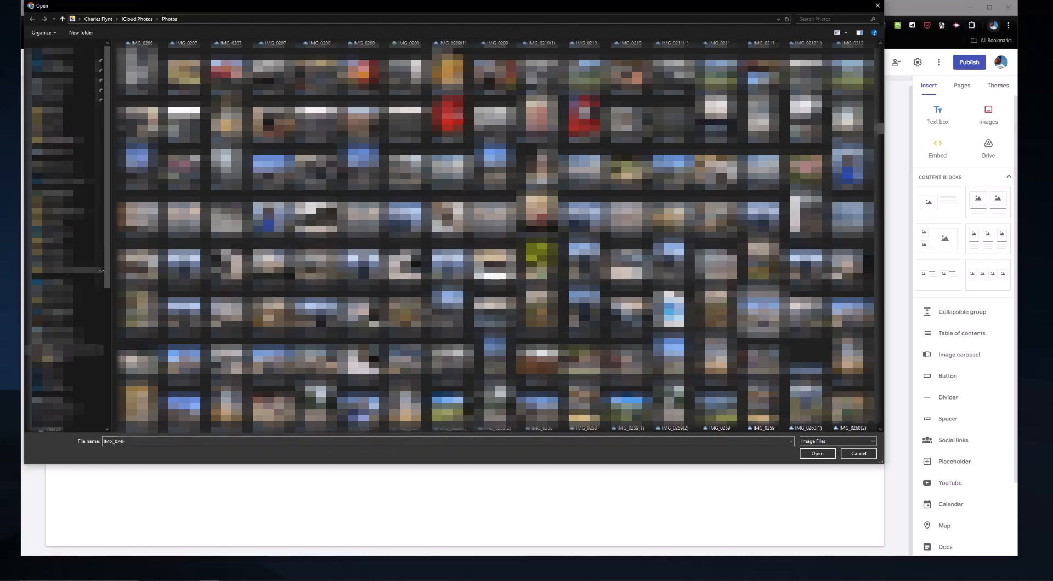
pyautogui.click(821, 454)
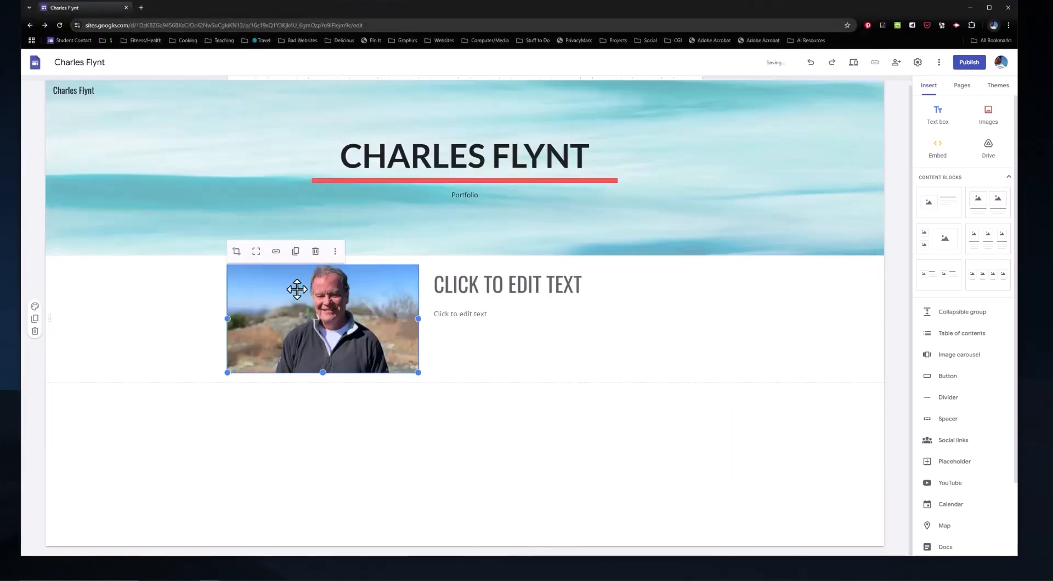
# Step: Enlarge the portrait photo, making it taller and wider
pyautogui.moveTo(324, 373); pyautogui.dragTo(333, 491)
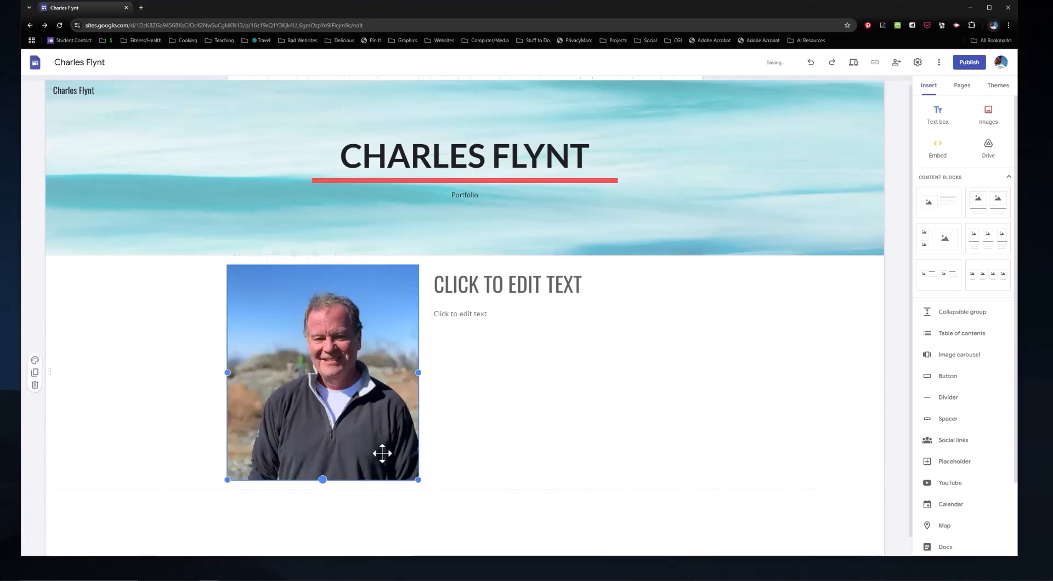
pyautogui.moveTo(419, 373); pyautogui.dragTo(459, 377)
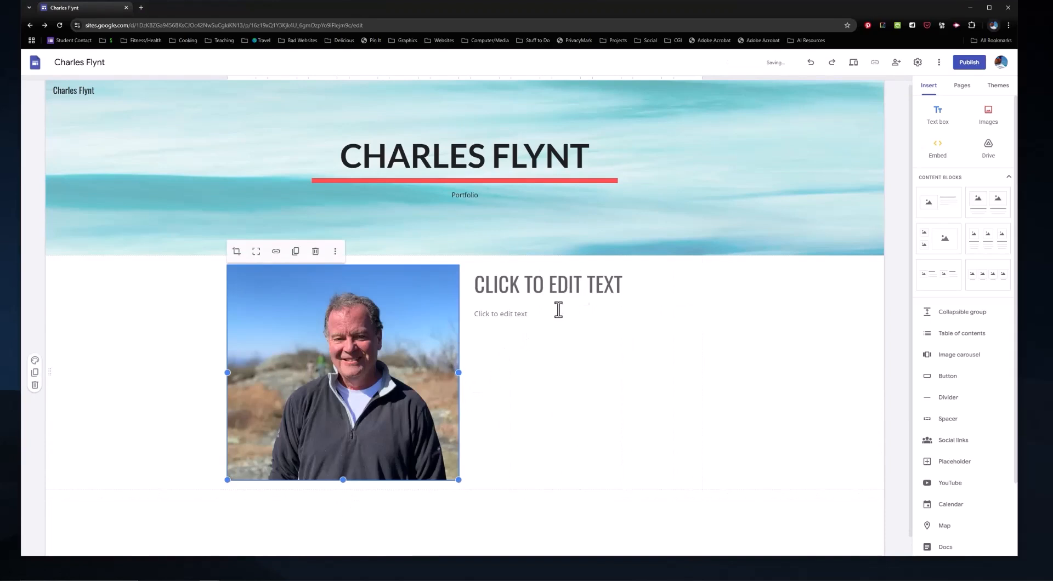
pyautogui.moveTo(220, 375); pyautogui.dragTo(176, 369)
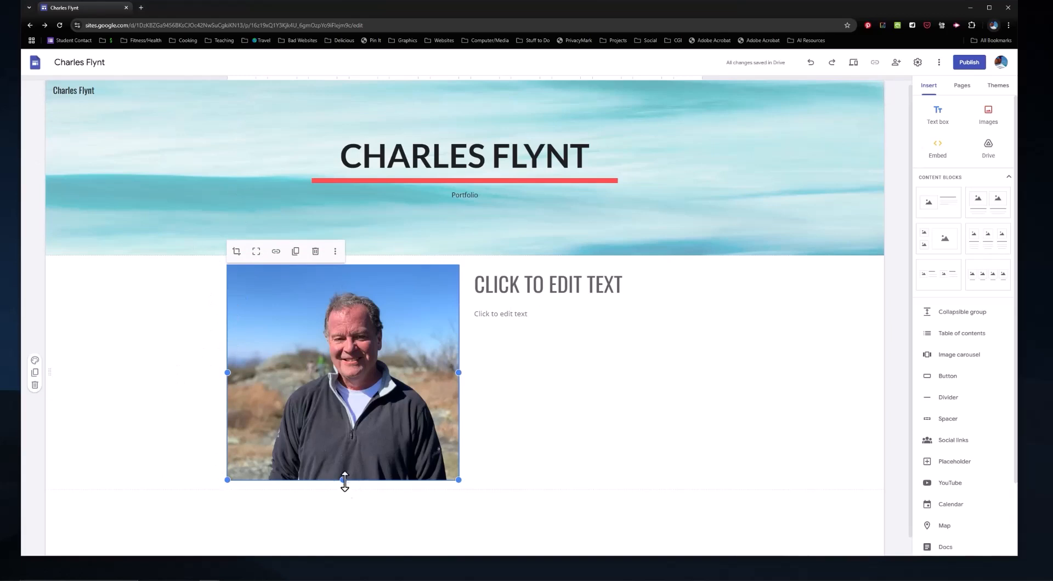
pyautogui.moveTo(343, 480); pyautogui.dragTo(343, 495)
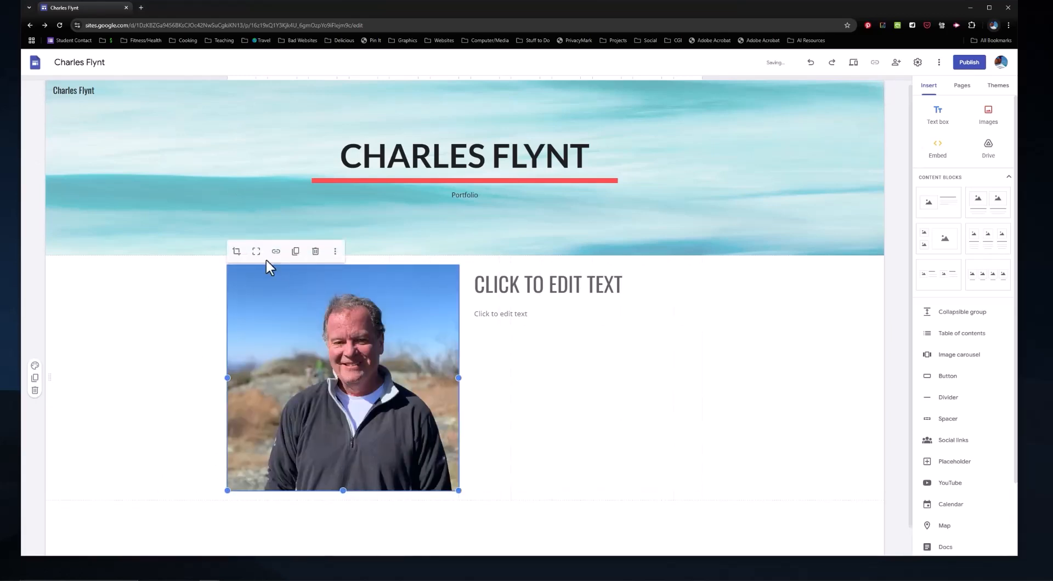
# Step: Crop the photo, shifting and slightly zooming the man into frame, then view the replace-image options
pyautogui.click(237, 252)
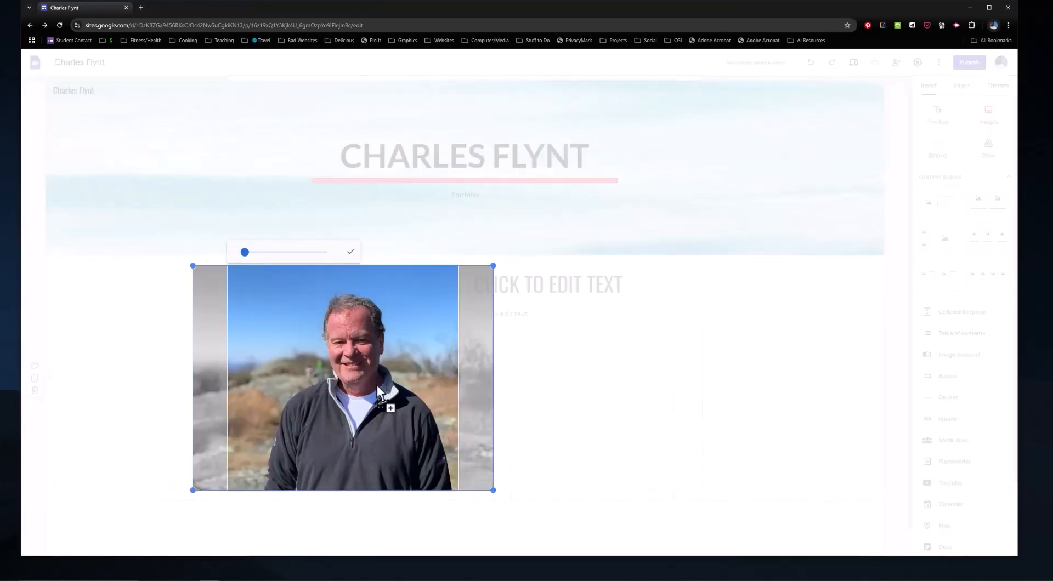
pyautogui.moveTo(377, 385); pyautogui.dragTo(360, 381)
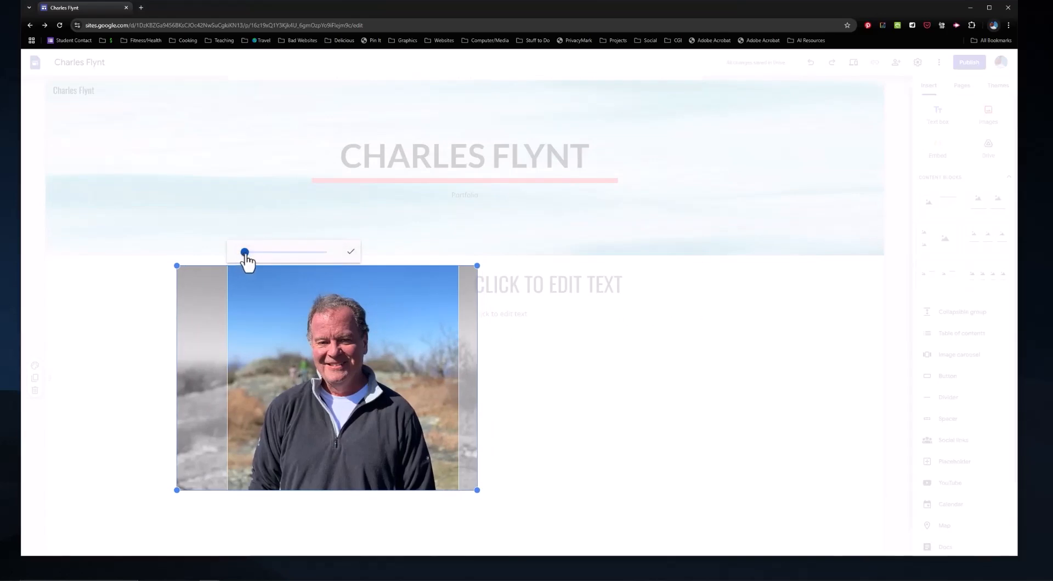
pyautogui.moveTo(245, 255); pyautogui.dragTo(243, 256)
pyautogui.moveTo(365, 360); pyautogui.dragTo(376, 358)
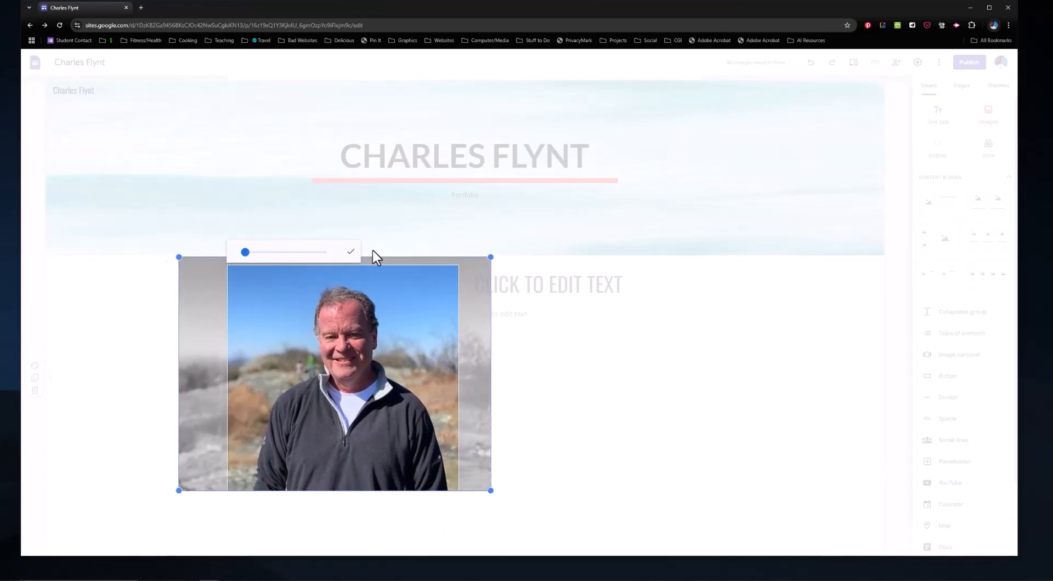
pyautogui.click(351, 253)
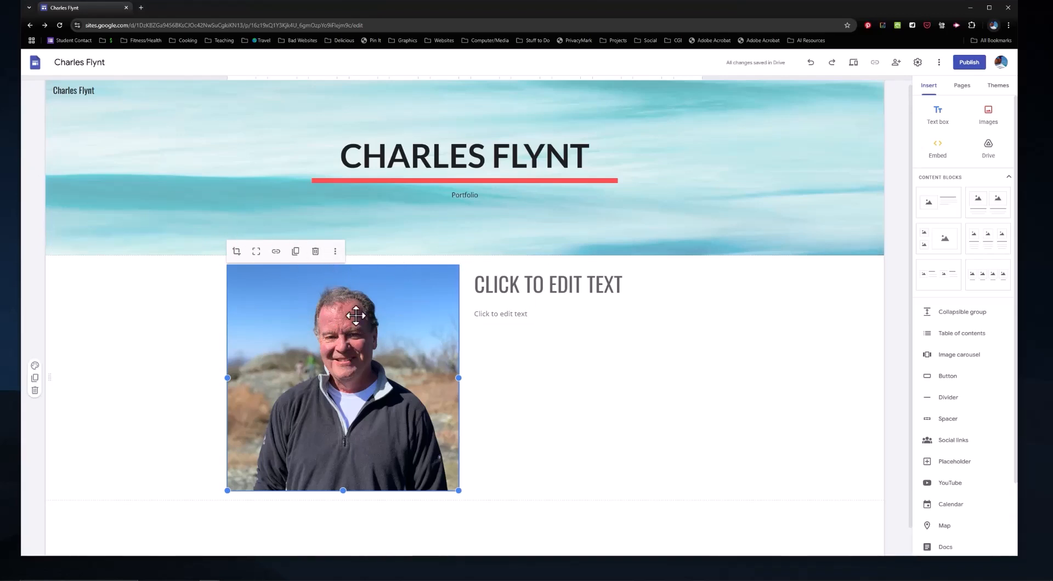
pyautogui.click(334, 252)
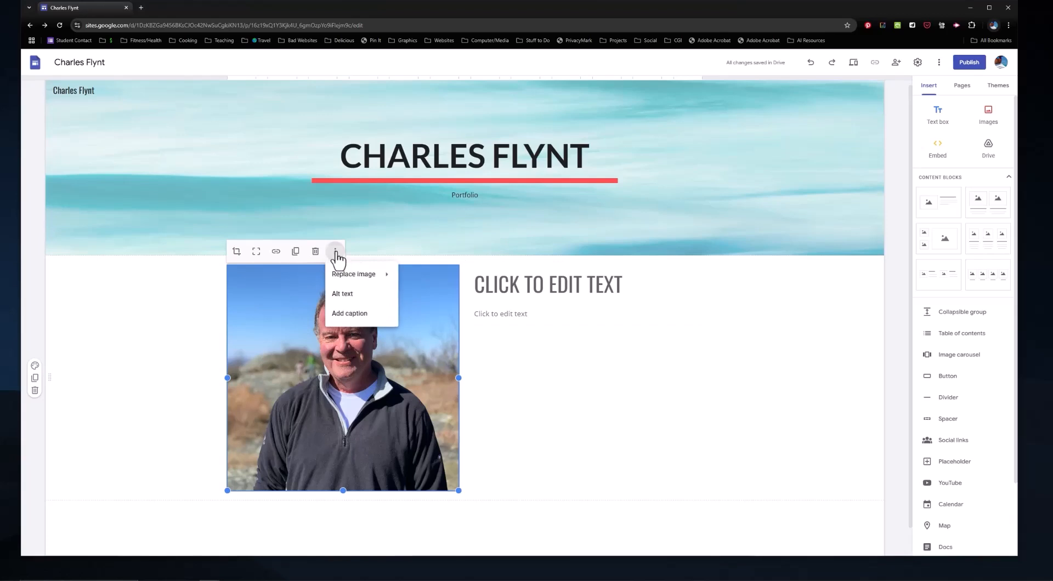
pyautogui.moveTo(355, 276)
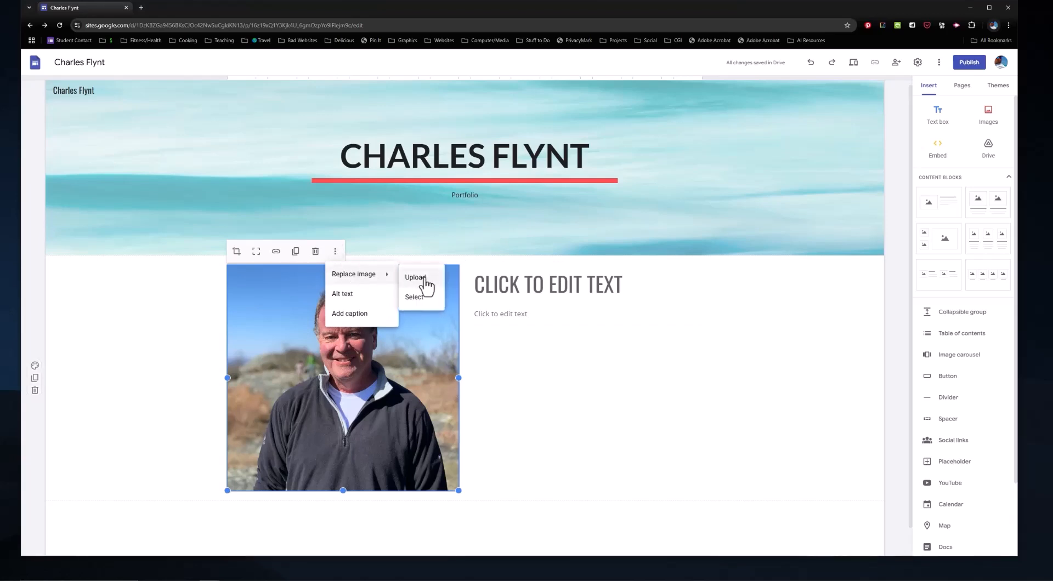
# Step: Enter the person's name as the heading and the bio 'I am a teacher living in Summerfield, NC' in a larger font
pyautogui.click(643, 286)
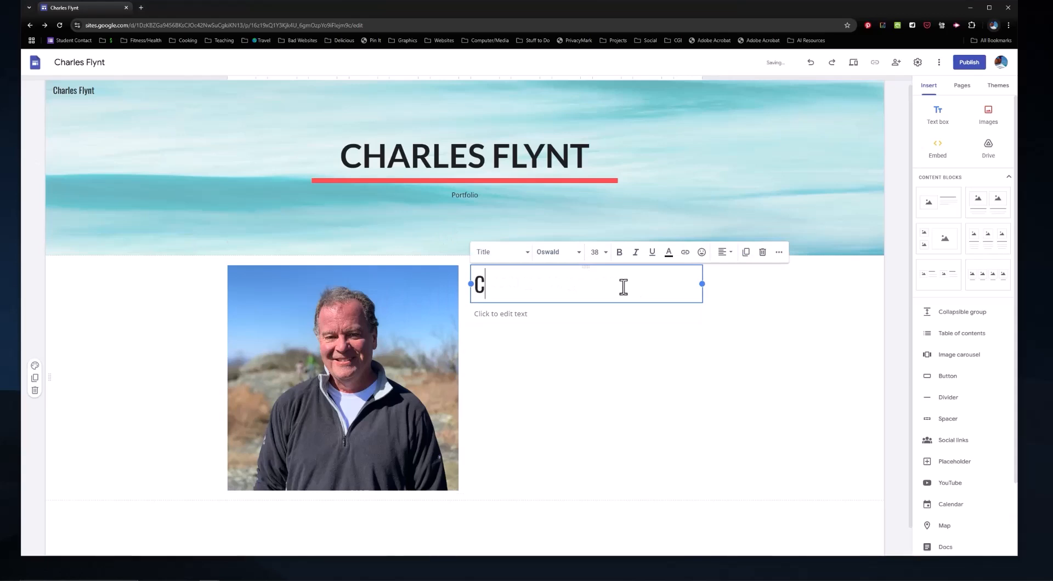
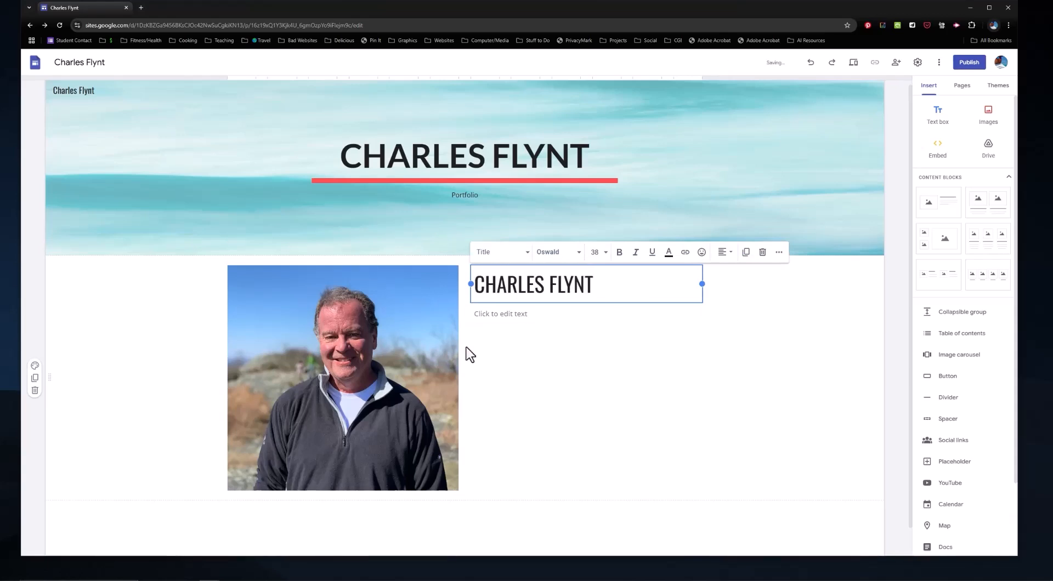
pyautogui.click(536, 316)
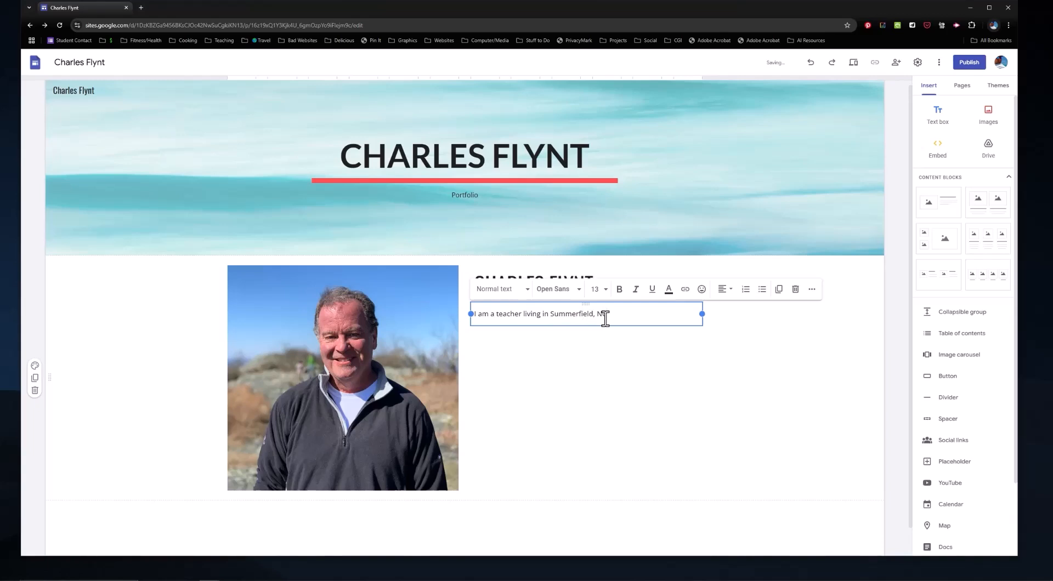
pyautogui.moveTo(604, 318); pyautogui.dragTo(470, 320)
pyautogui.moveTo(622, 317); pyautogui.dragTo(470, 319)
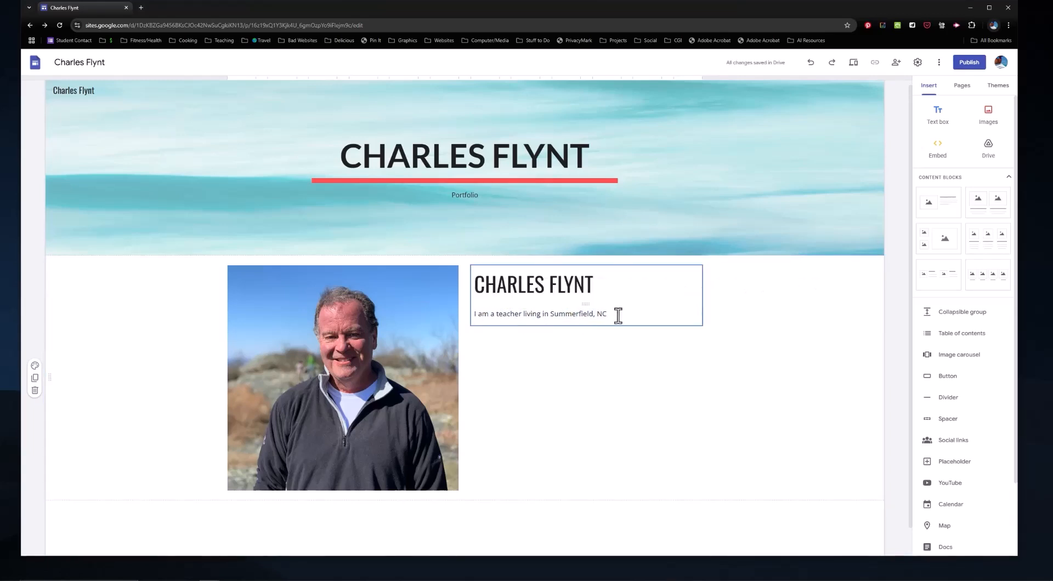
pyautogui.moveTo(617, 315); pyautogui.dragTo(472, 315)
pyautogui.click(607, 297)
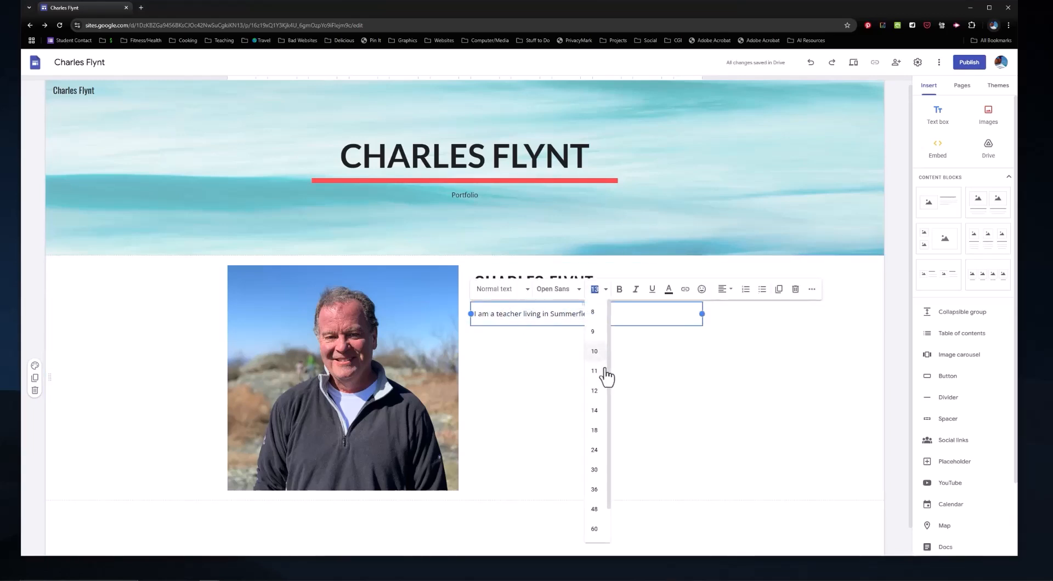
pyautogui.click(597, 422)
pyautogui.click(561, 365)
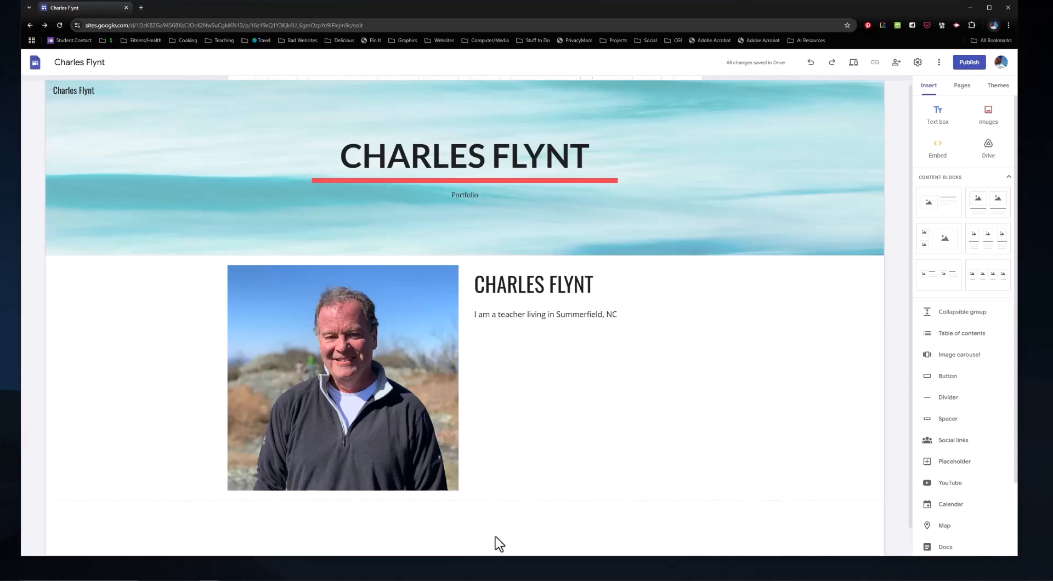
# Step: Add a footer with the person's name and 'Summerfield, NC' on two lines, narrowing its text box
pyautogui.scroll(1, 499, 544)
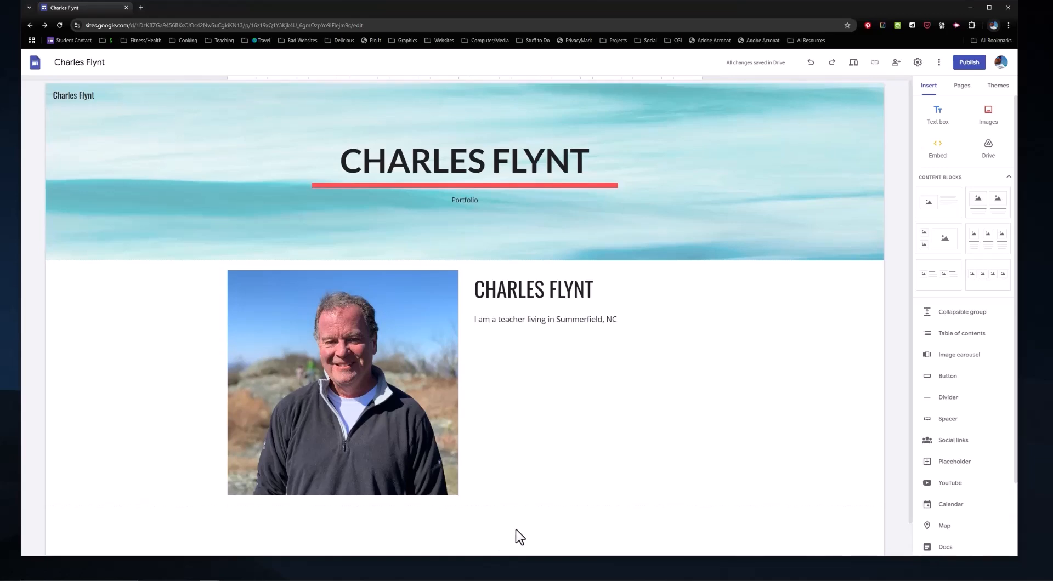
pyautogui.scroll(-1, 516, 529)
pyautogui.click(470, 546)
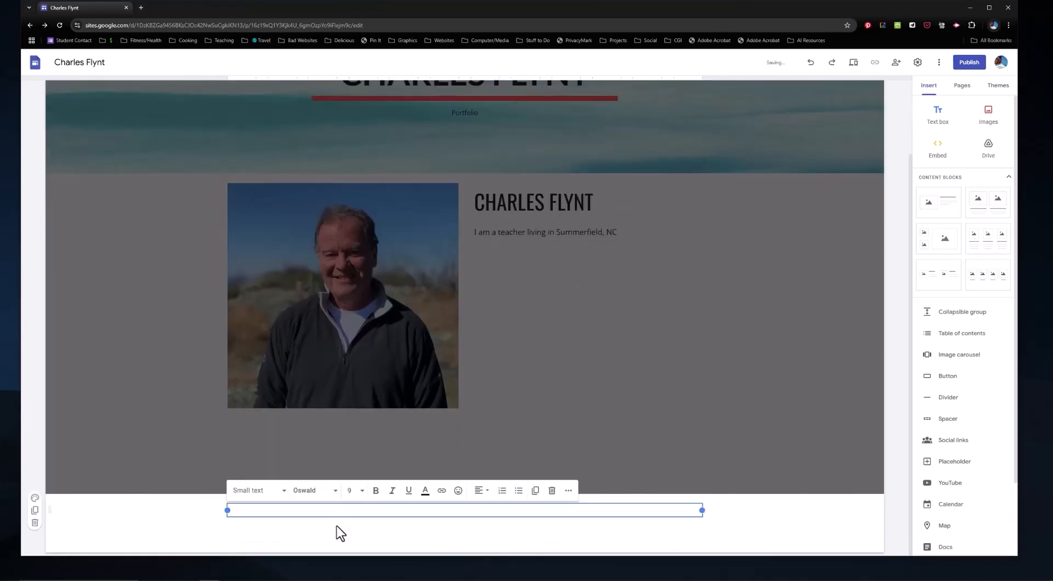
pyautogui.press('Return')
pyautogui.write('S')
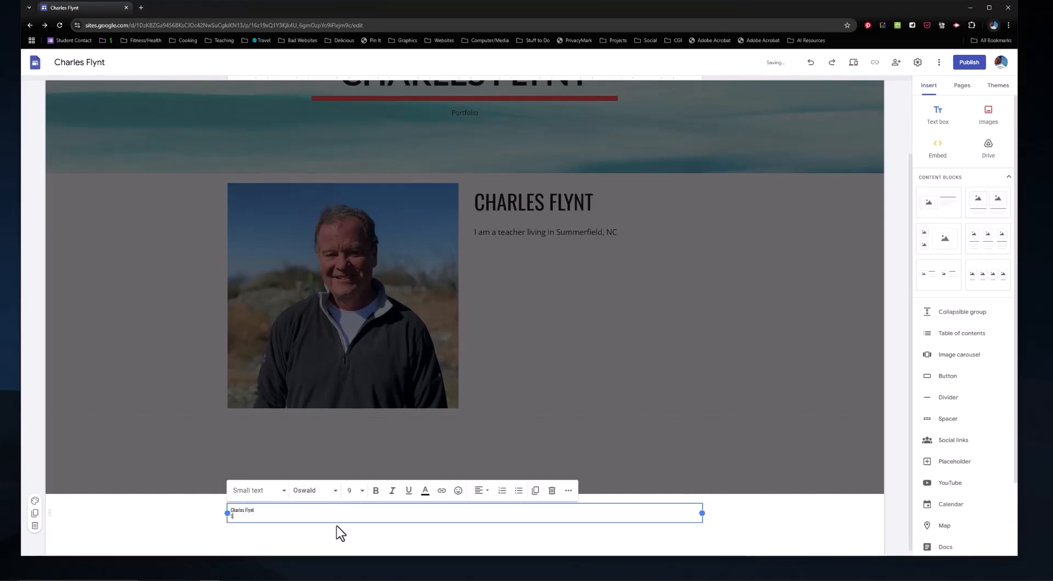
pyautogui.write('ummerfield, NC')
pyautogui.moveTo(702, 511); pyautogui.dragTo(308, 519)
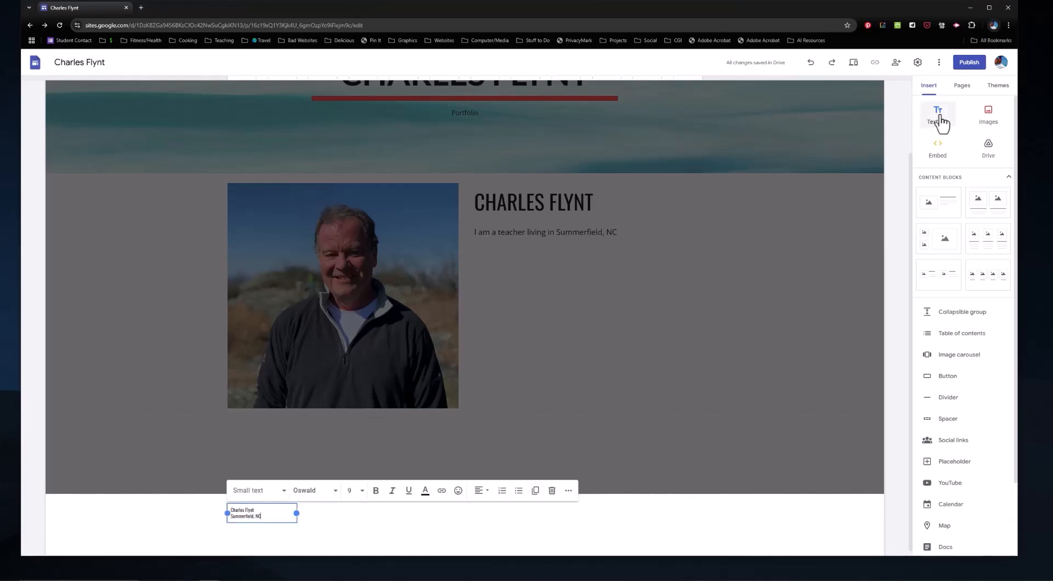
# Step: Add a narrow footer text box with the contact email, placed at the right side
pyautogui.click(941, 122)
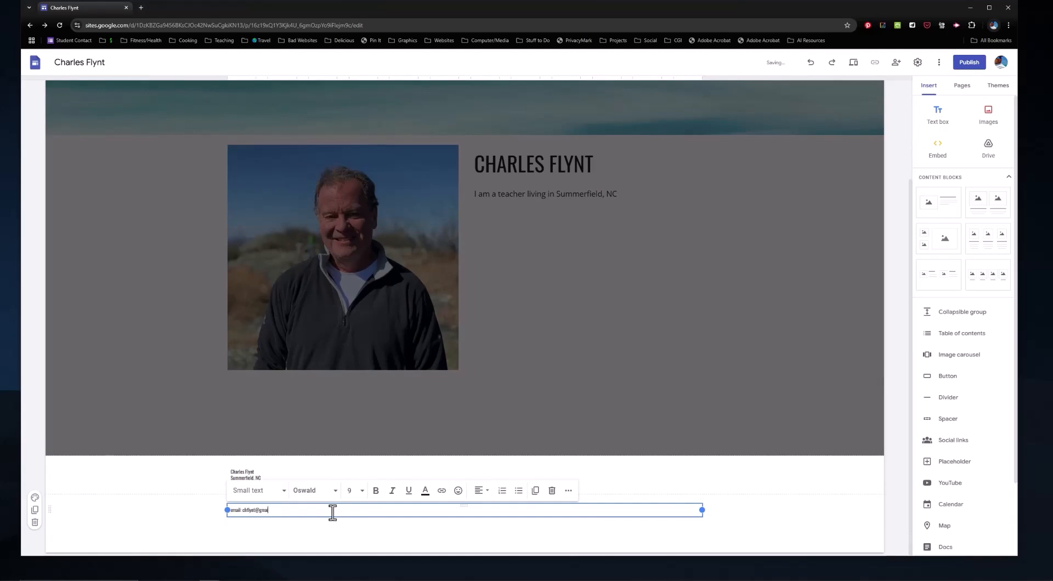
pyautogui.moveTo(702, 512); pyautogui.dragTo(310, 512)
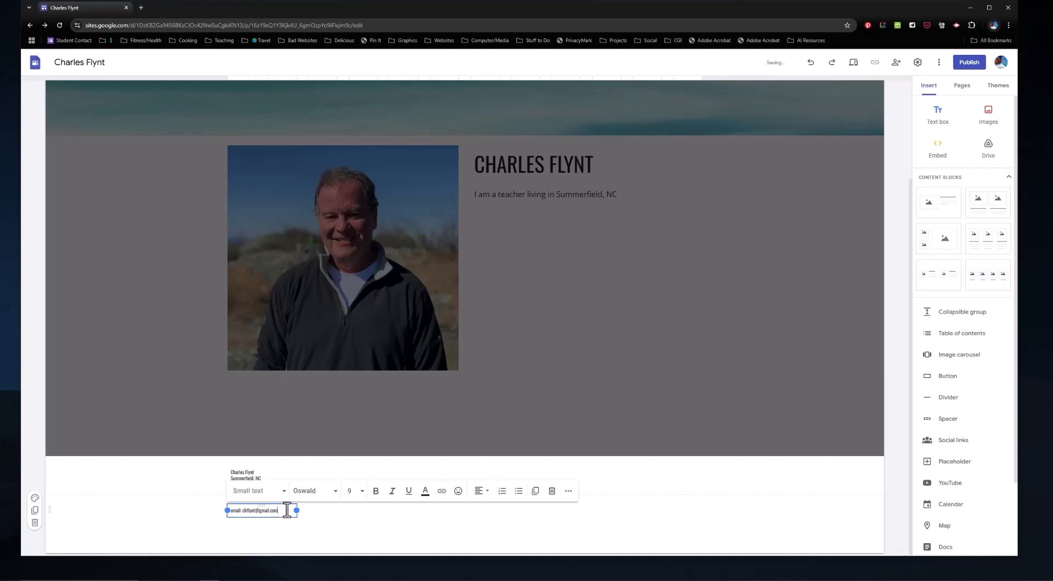
pyautogui.moveTo(286, 511); pyautogui.dragTo(672, 476)
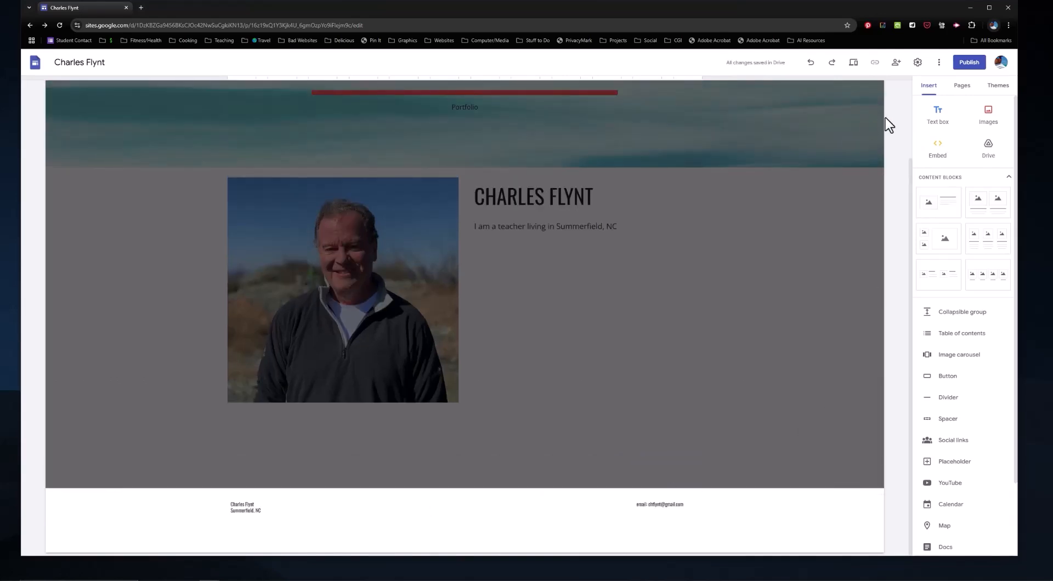
pyautogui.click(813, 151)
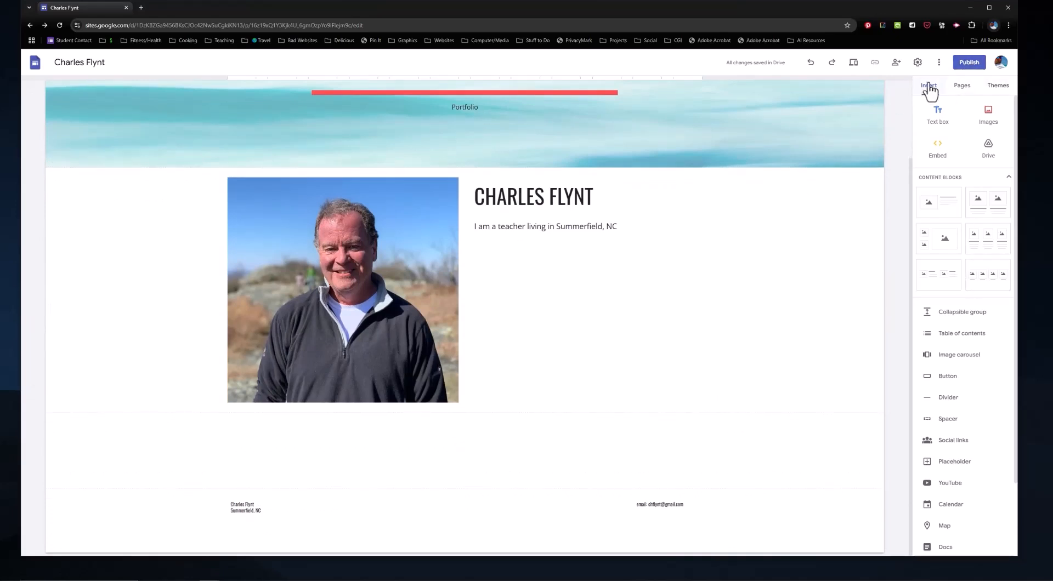
# Step: Show the Pages list, which contains only Home, and scroll back up to the header
pyautogui.click(965, 89)
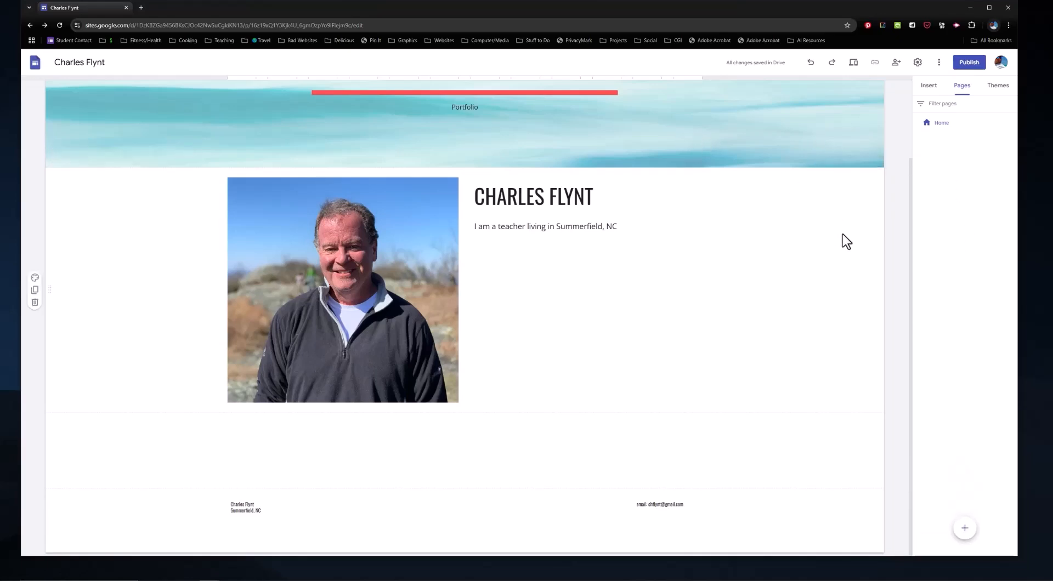
pyautogui.scroll(2, 846, 241)
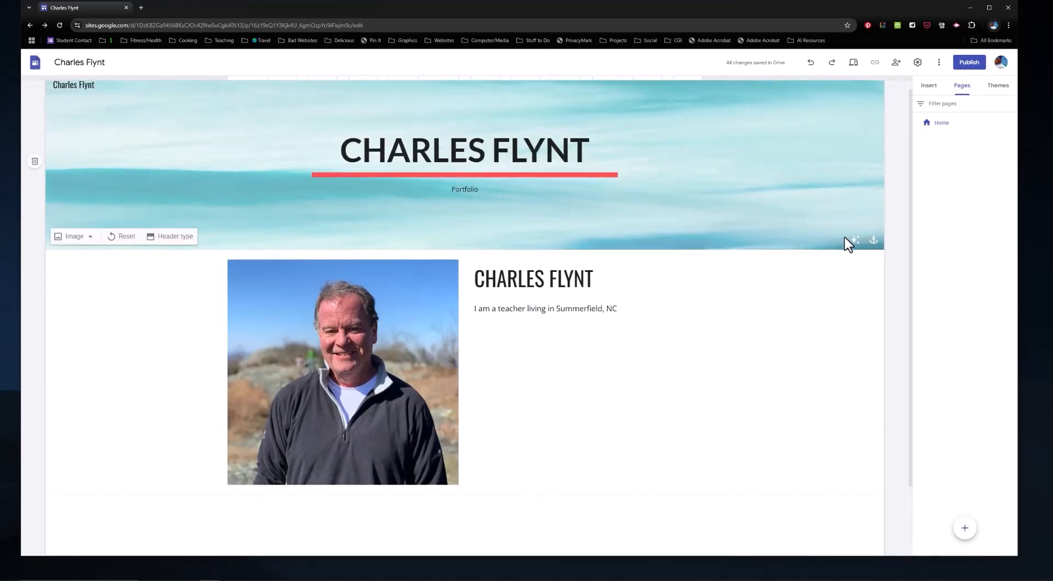